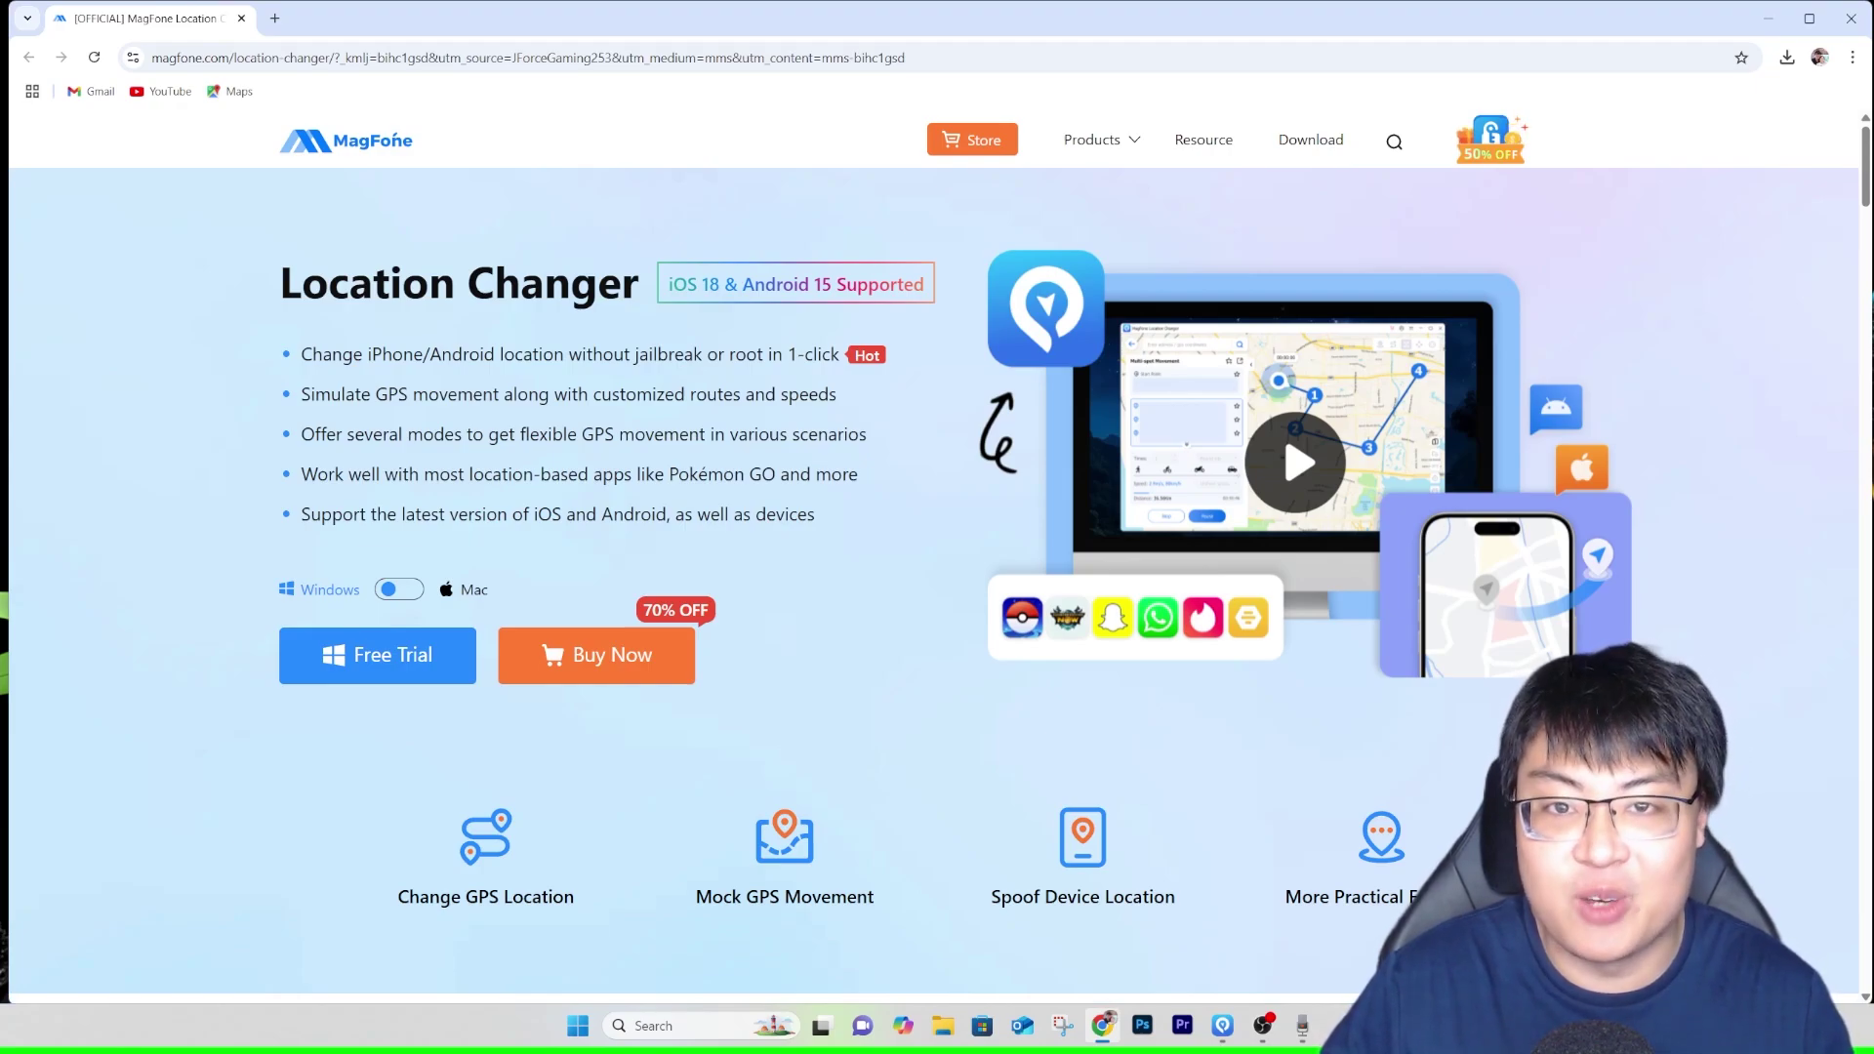
Scroll down through the Location Changer feature sections on the MagFone product page.
scroll(937, 547, "down", 1)
scroll(937, 546, "down", 1)
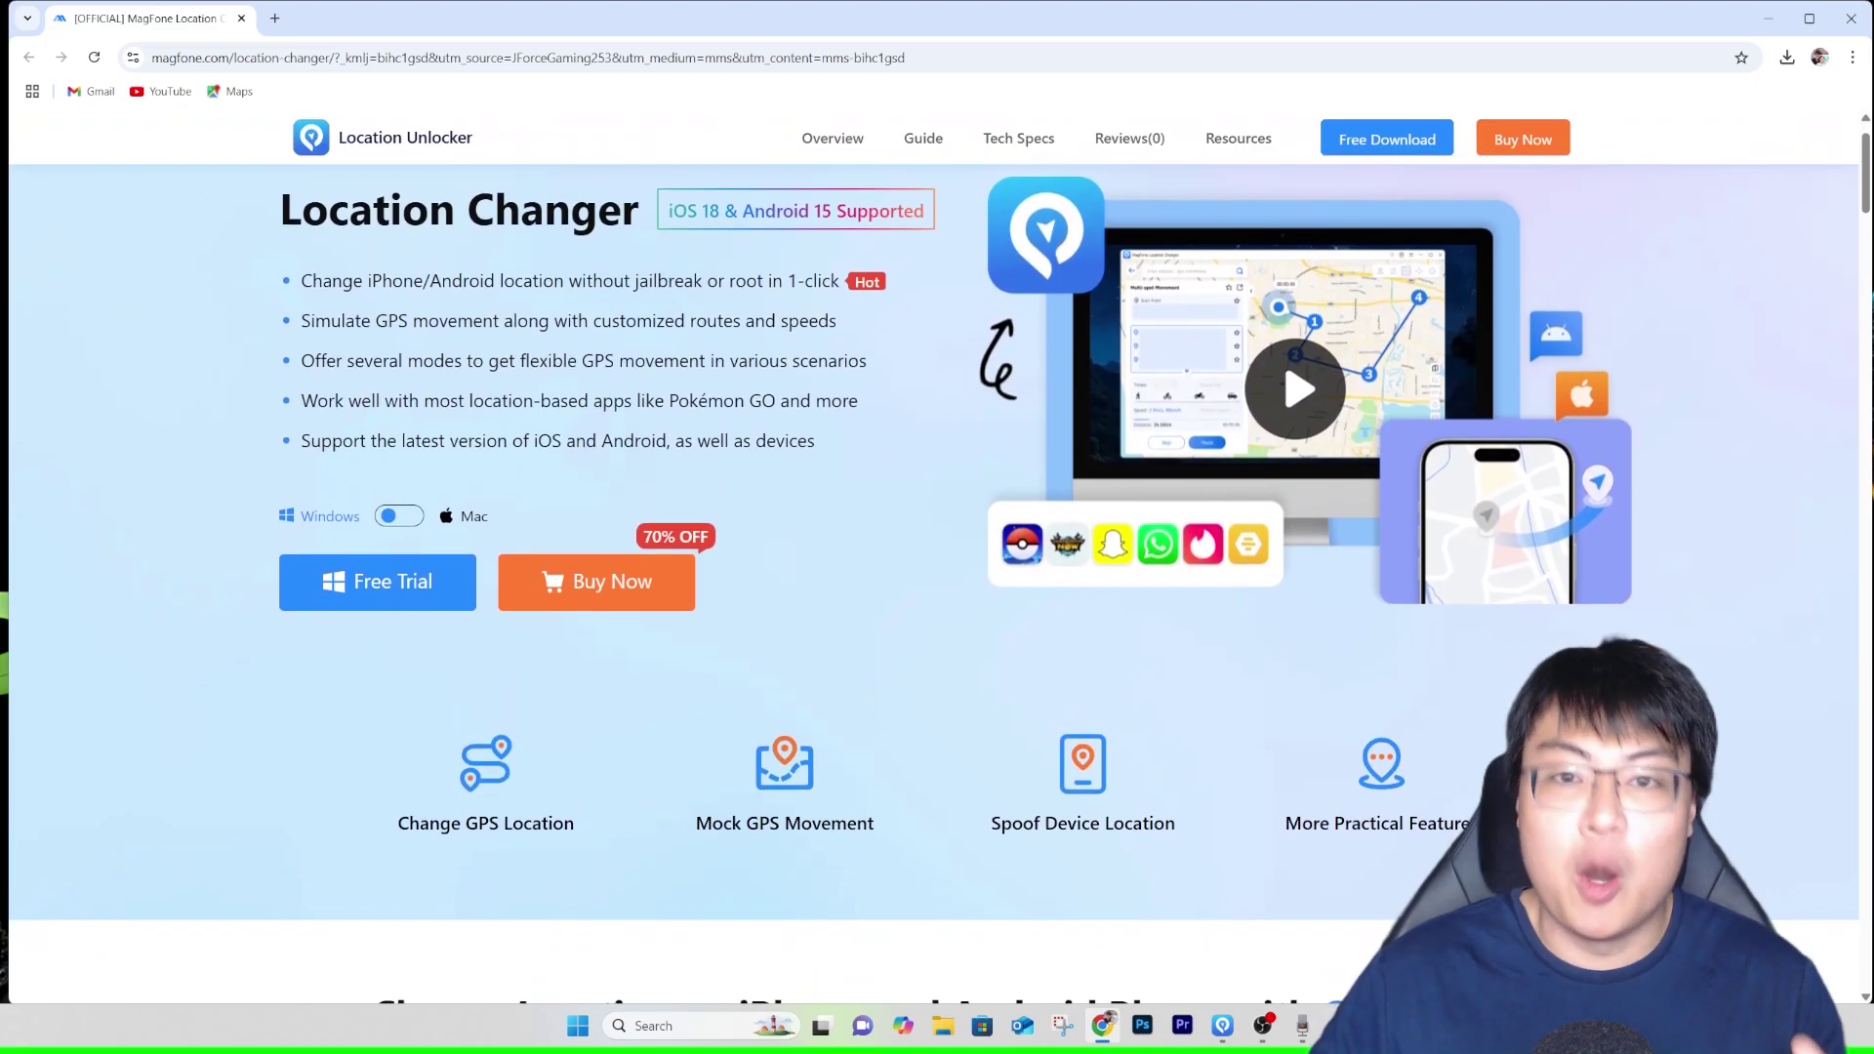
scroll(937, 547, "down", 1)
scroll(936, 547, "down", 1)
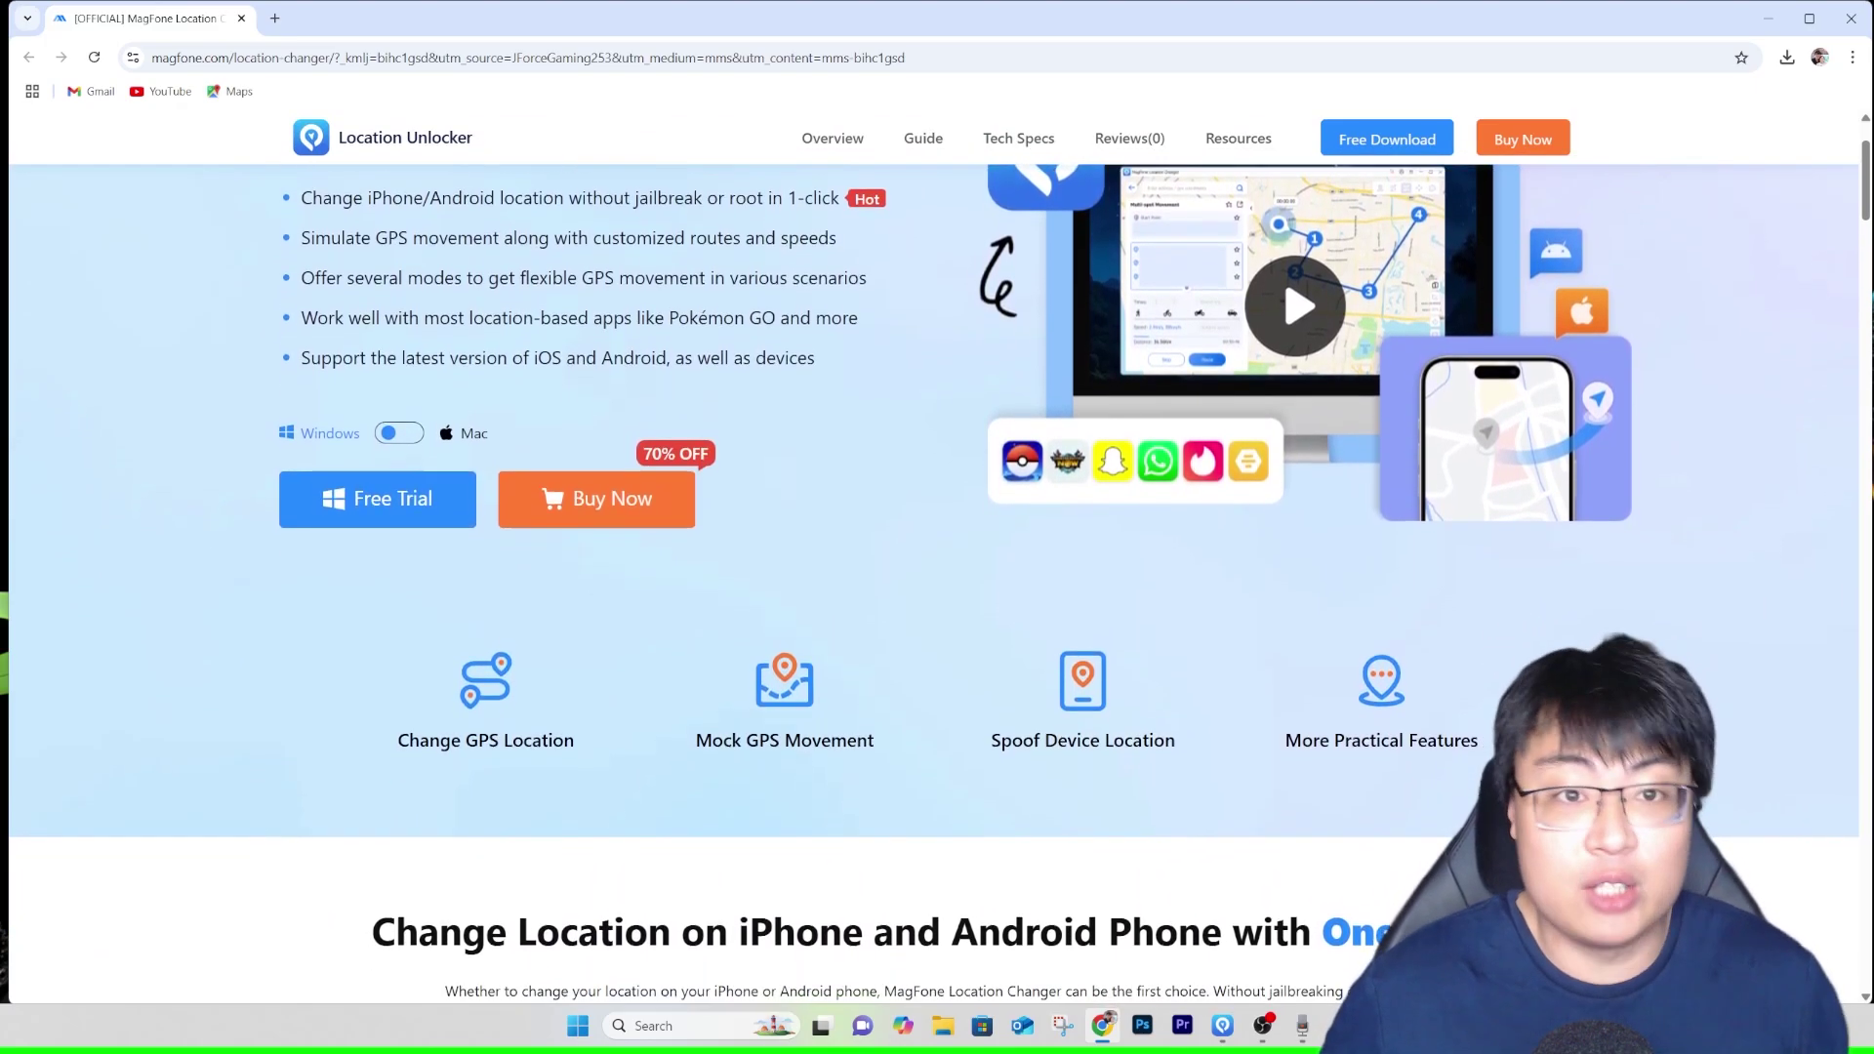
scroll(937, 547, "down", 1)
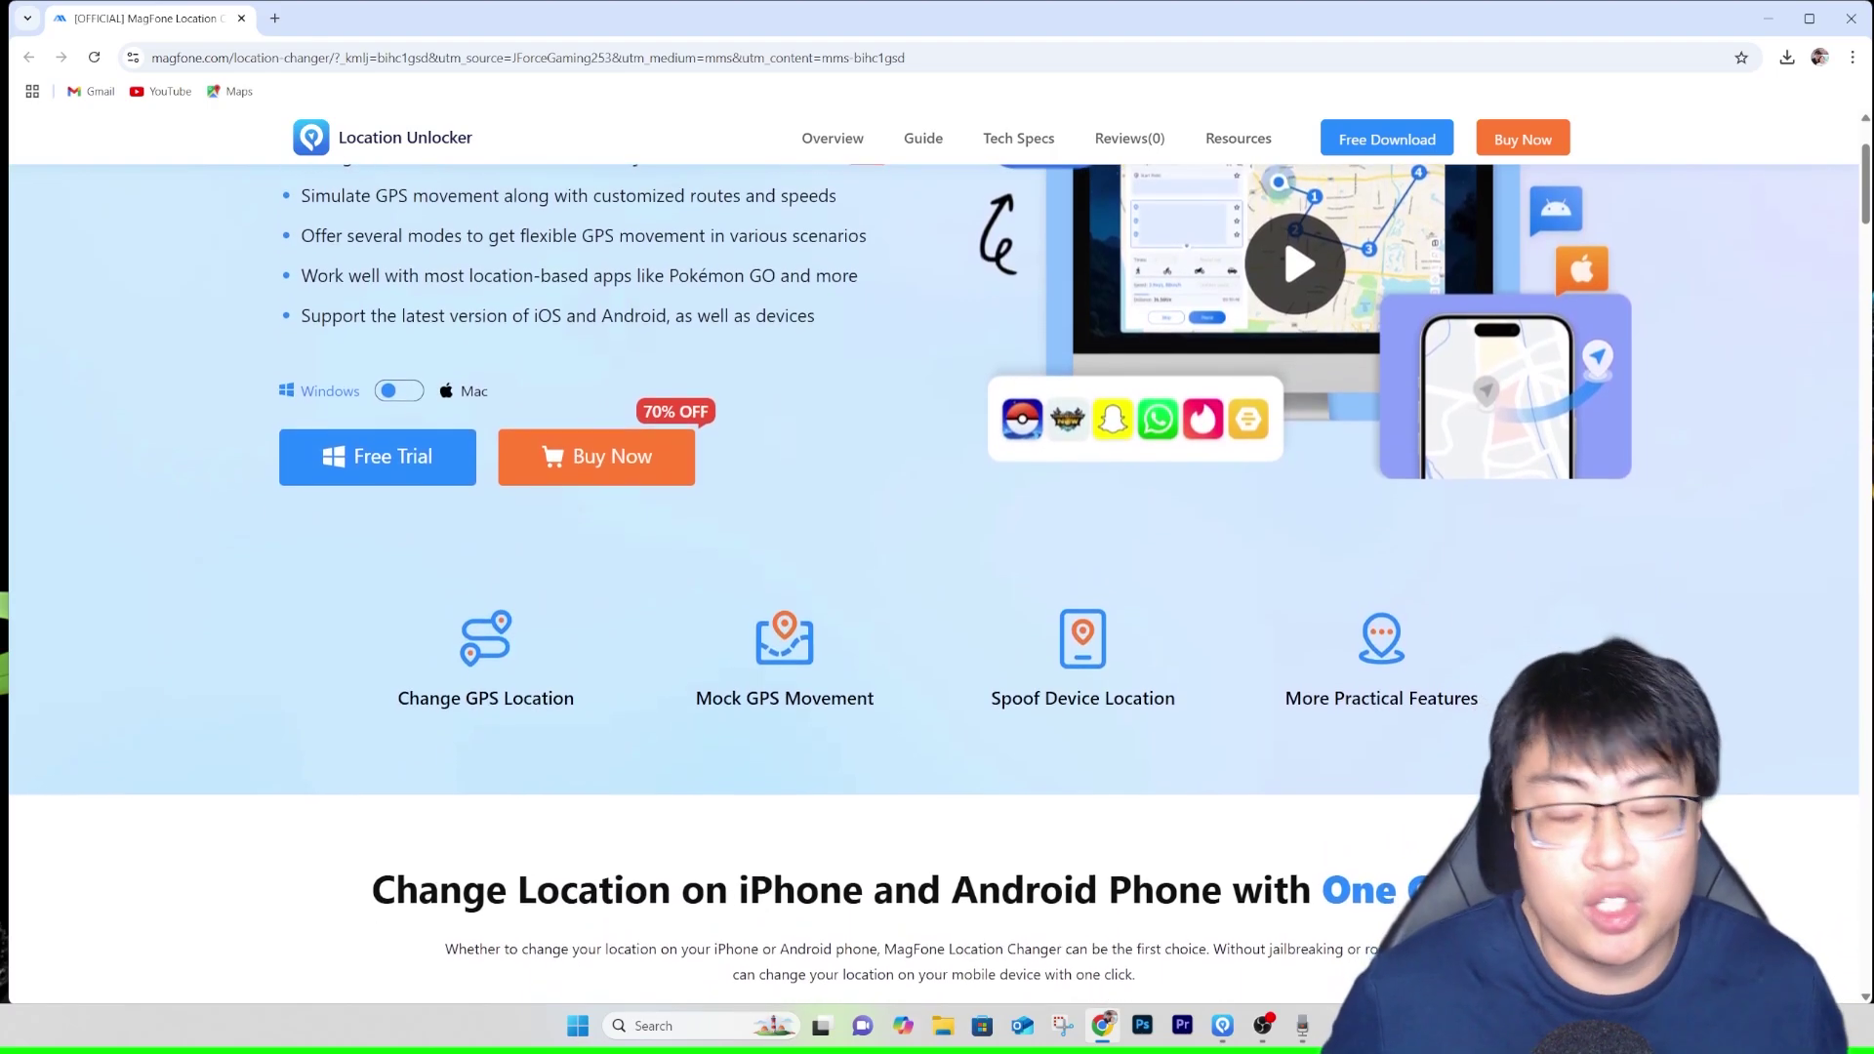
scroll(937, 546, "down", 1)
scroll(937, 547, "down", 1)
scroll(937, 546, "down", 1)
scroll(937, 547, "down", 1)
scroll(937, 547, "down", 1)
scroll(937, 546, "down", 1)
scroll(937, 546, "down", 1)
scroll(1328, 994, "down", 1)
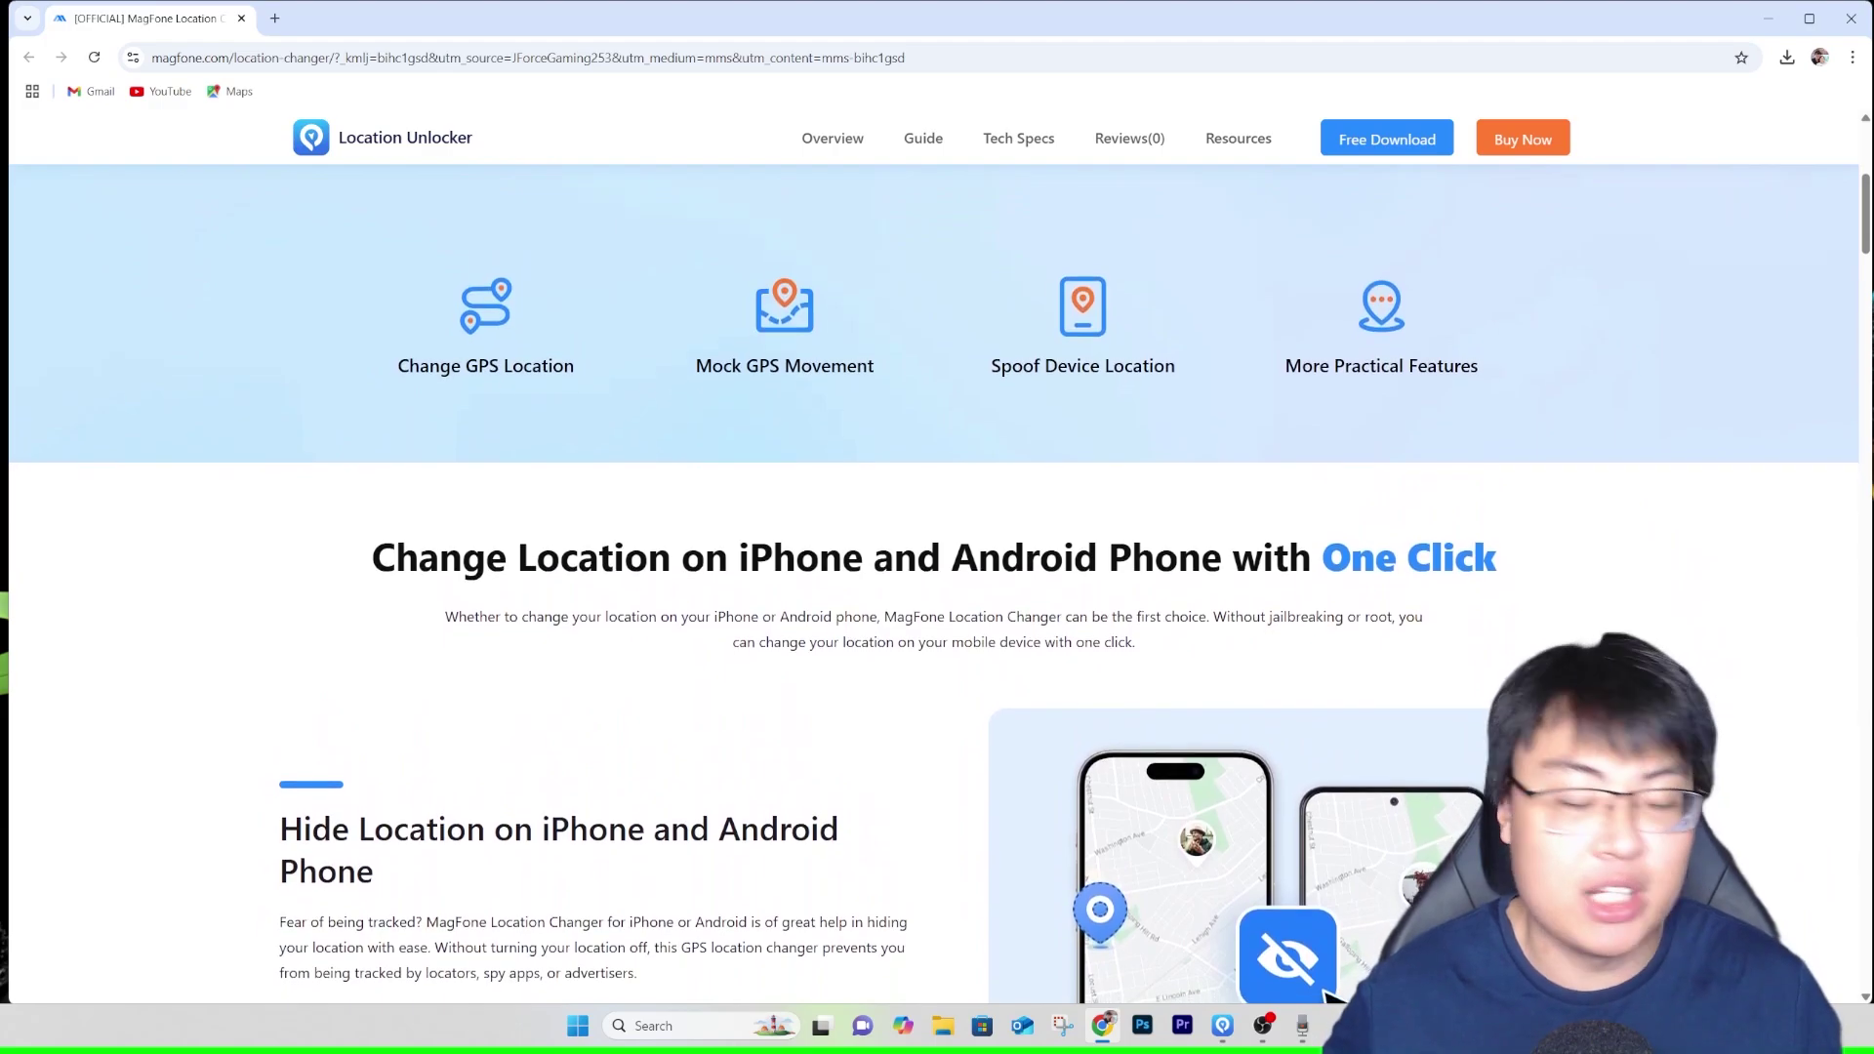
scroll(1031, 991, "down", 1)
scroll(937, 546, "down", 1)
scroll(936, 546, "down", 1)
scroll(937, 547, "down", 1)
scroll(937, 546, "down", 1)
scroll(937, 547, "down", 1)
scroll(937, 546, "down", 1)
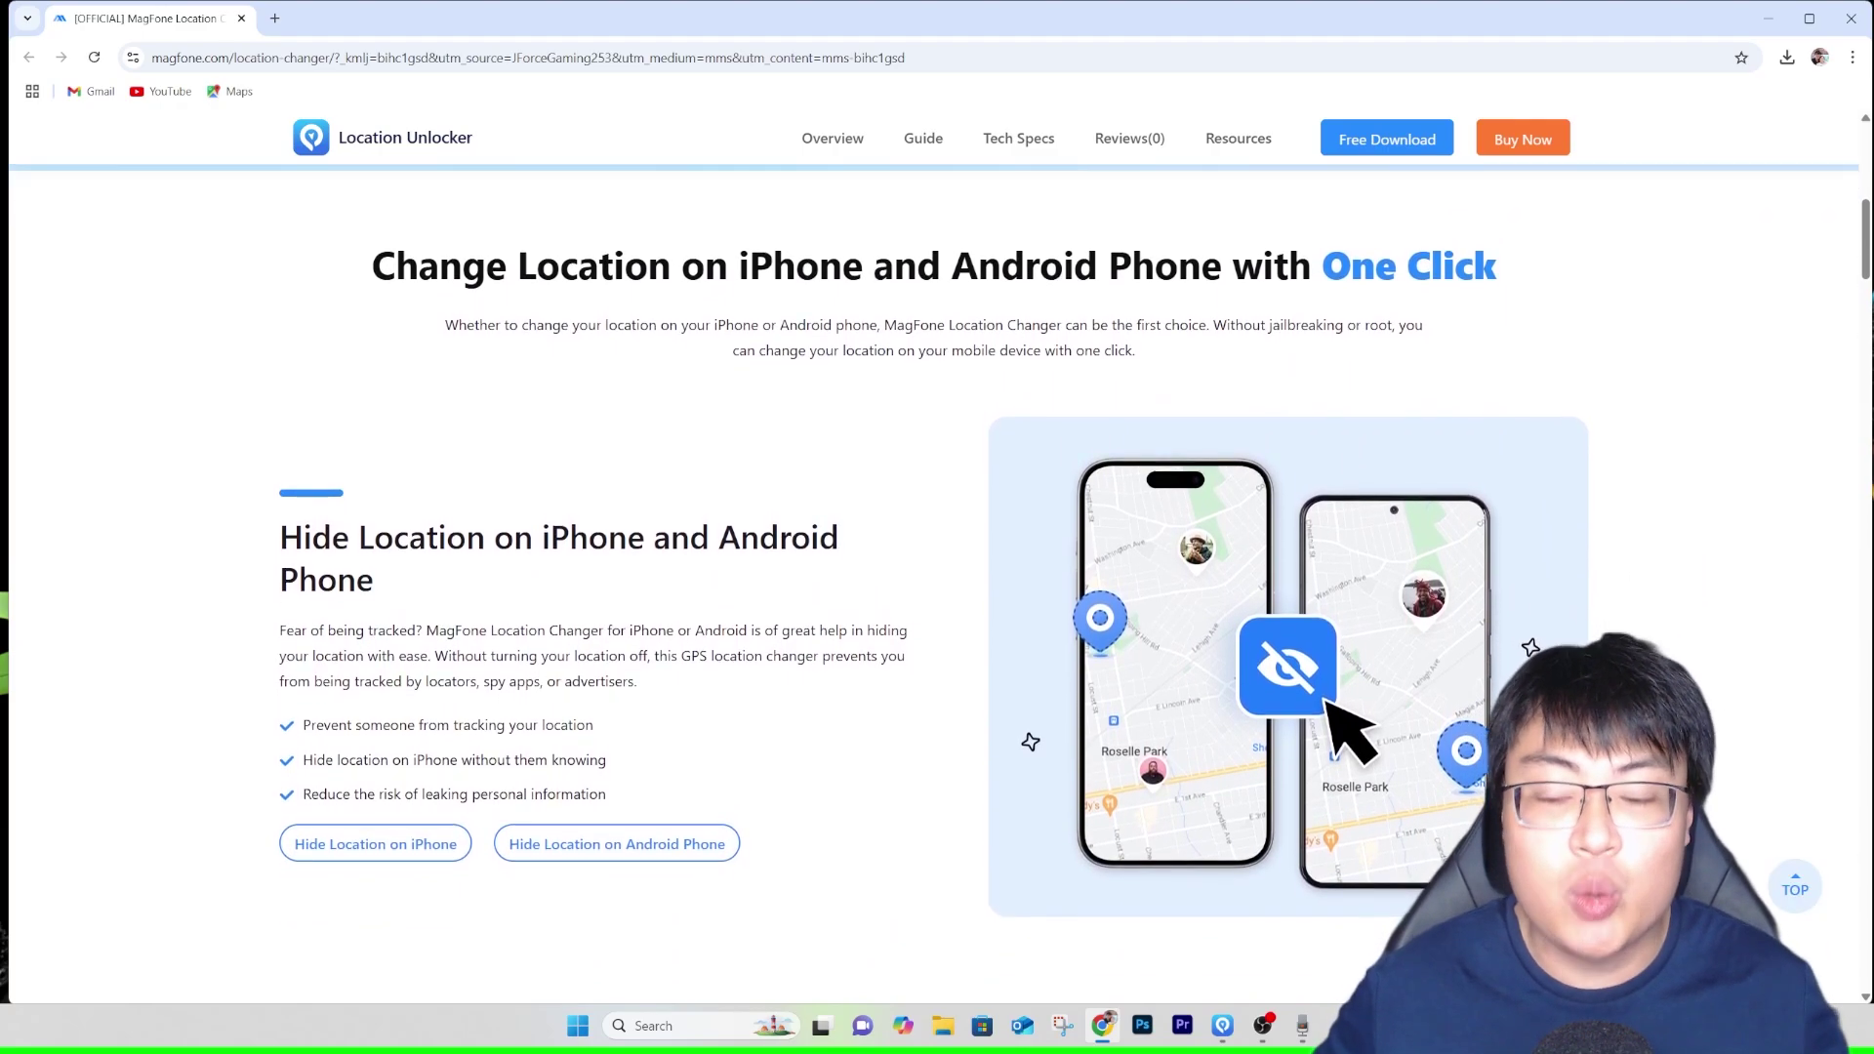
scroll(937, 546, "down", 1)
scroll(937, 546, "down", 1)
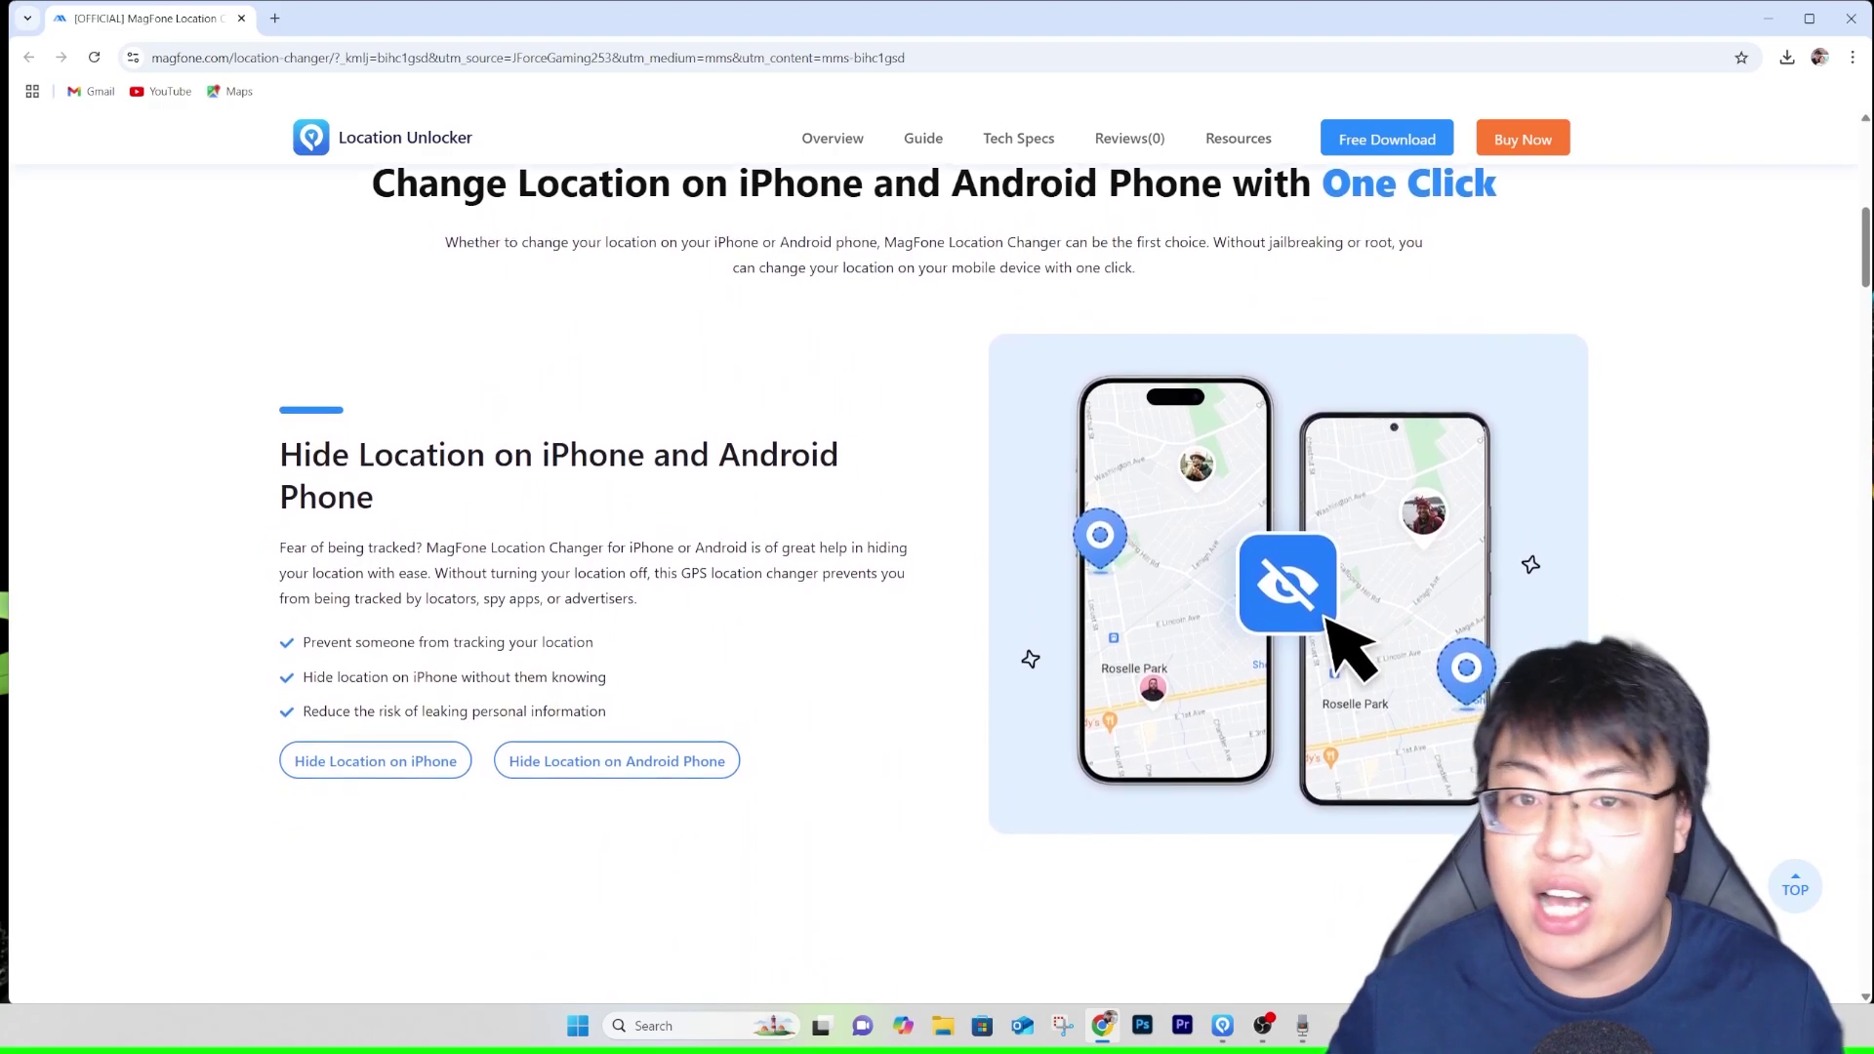
scroll(937, 547, "down", 1)
scroll(937, 547, "down", 1)
scroll(937, 546, "down", 1)
scroll(937, 546, "down", 1)
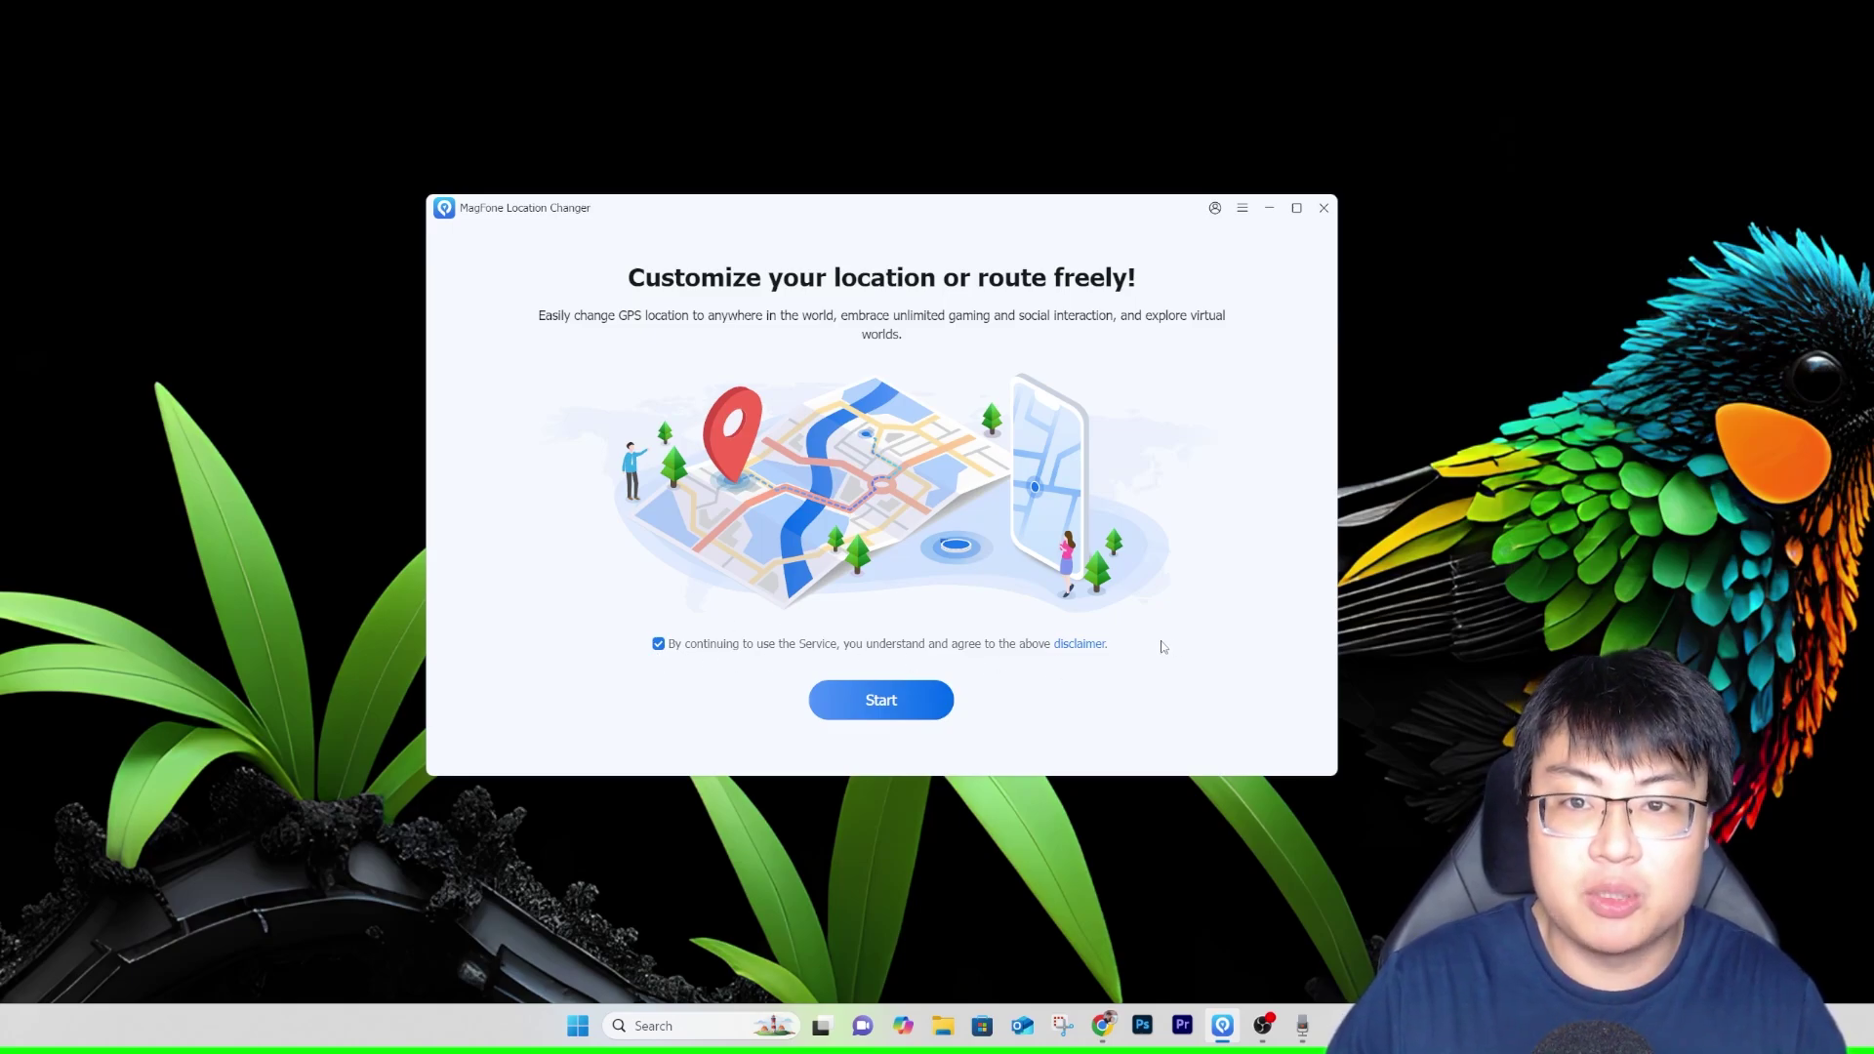
With the disclaimer ticked, press Start to reach the device connection screen.
left_click(855, 699)
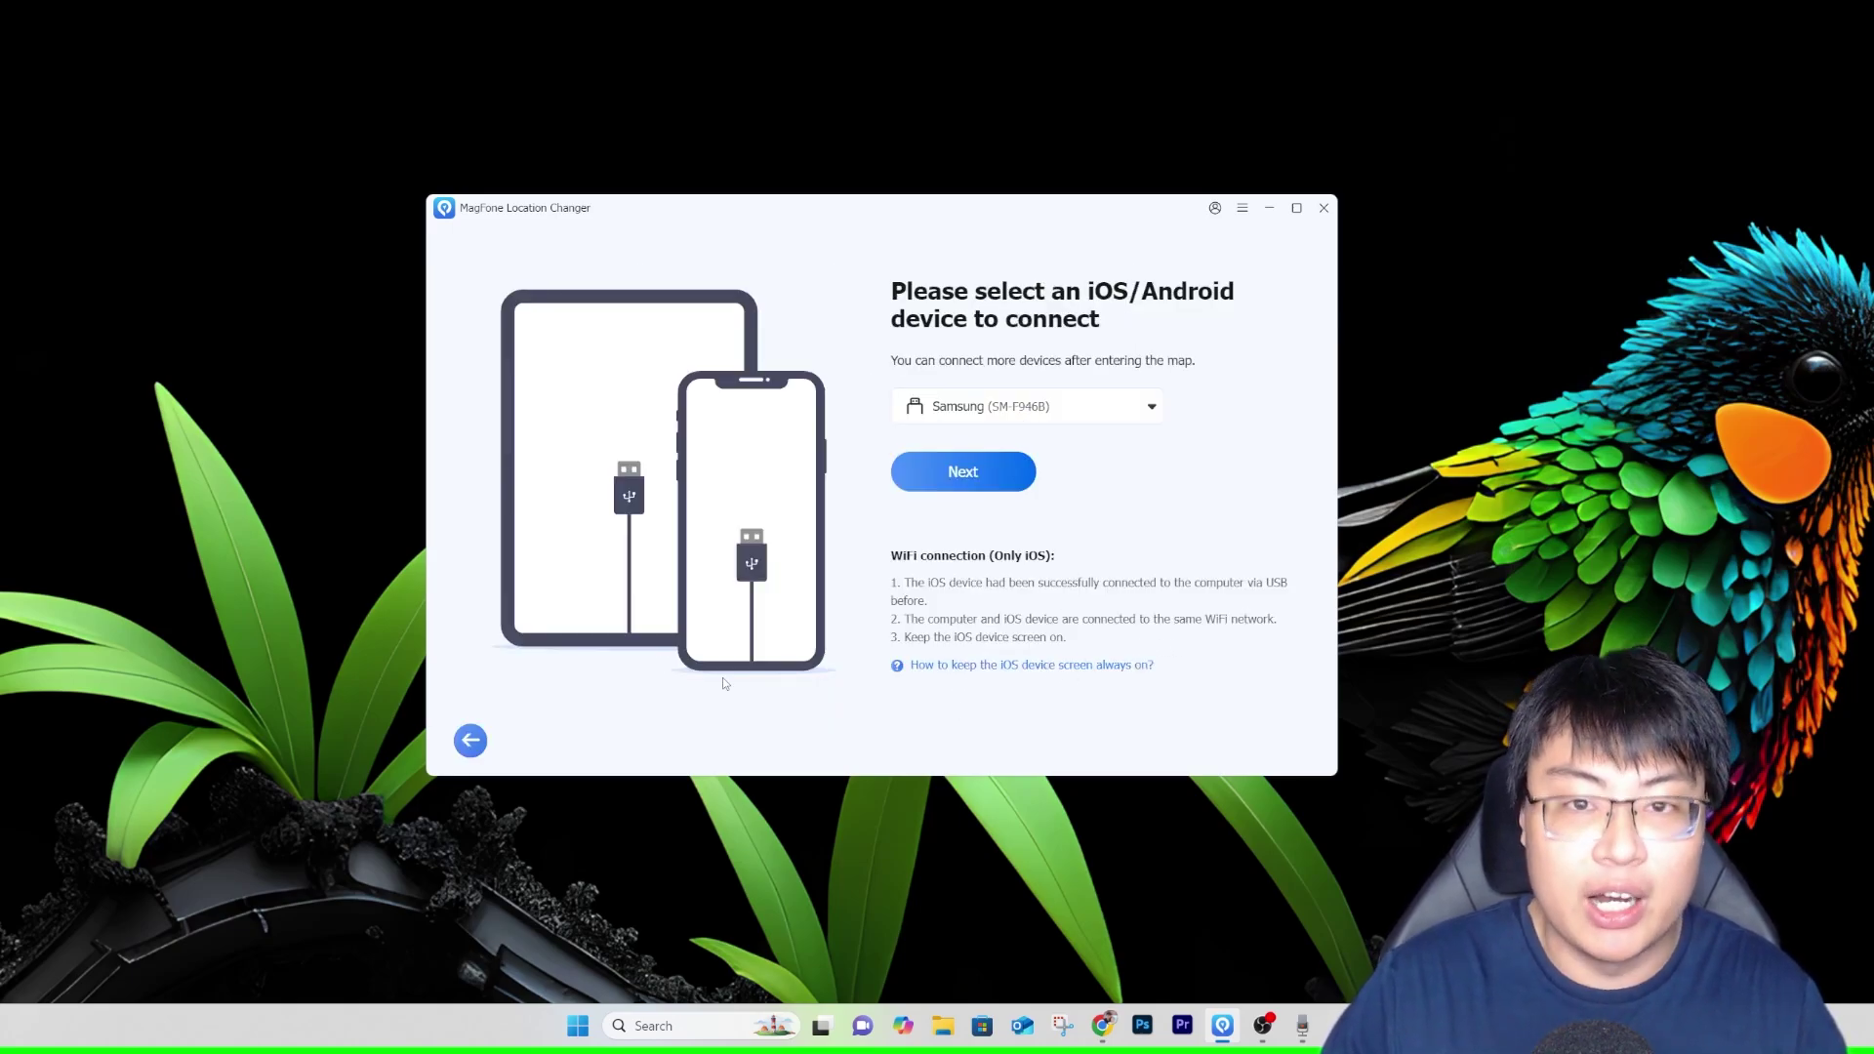
Choose the Z Fold5 (SM-F946B) from the device list and connect it.
left_click(1044, 414)
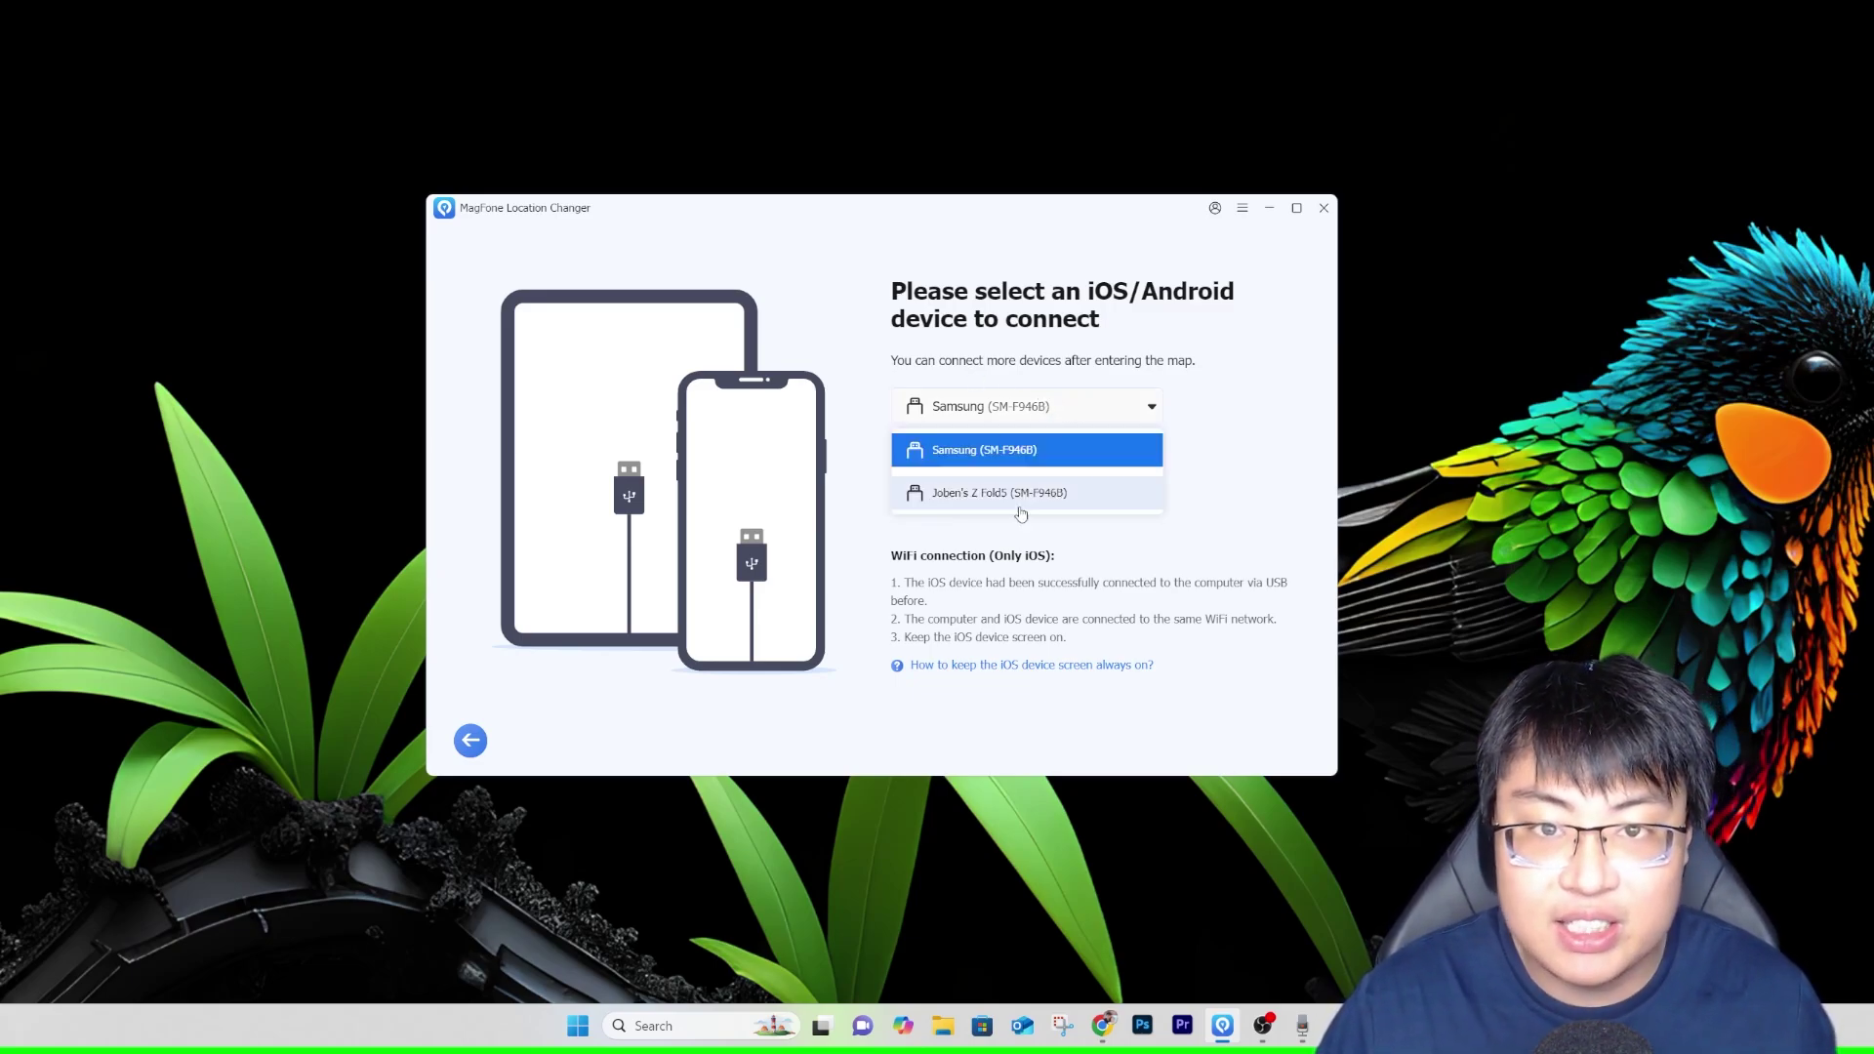
left_click(1020, 495)
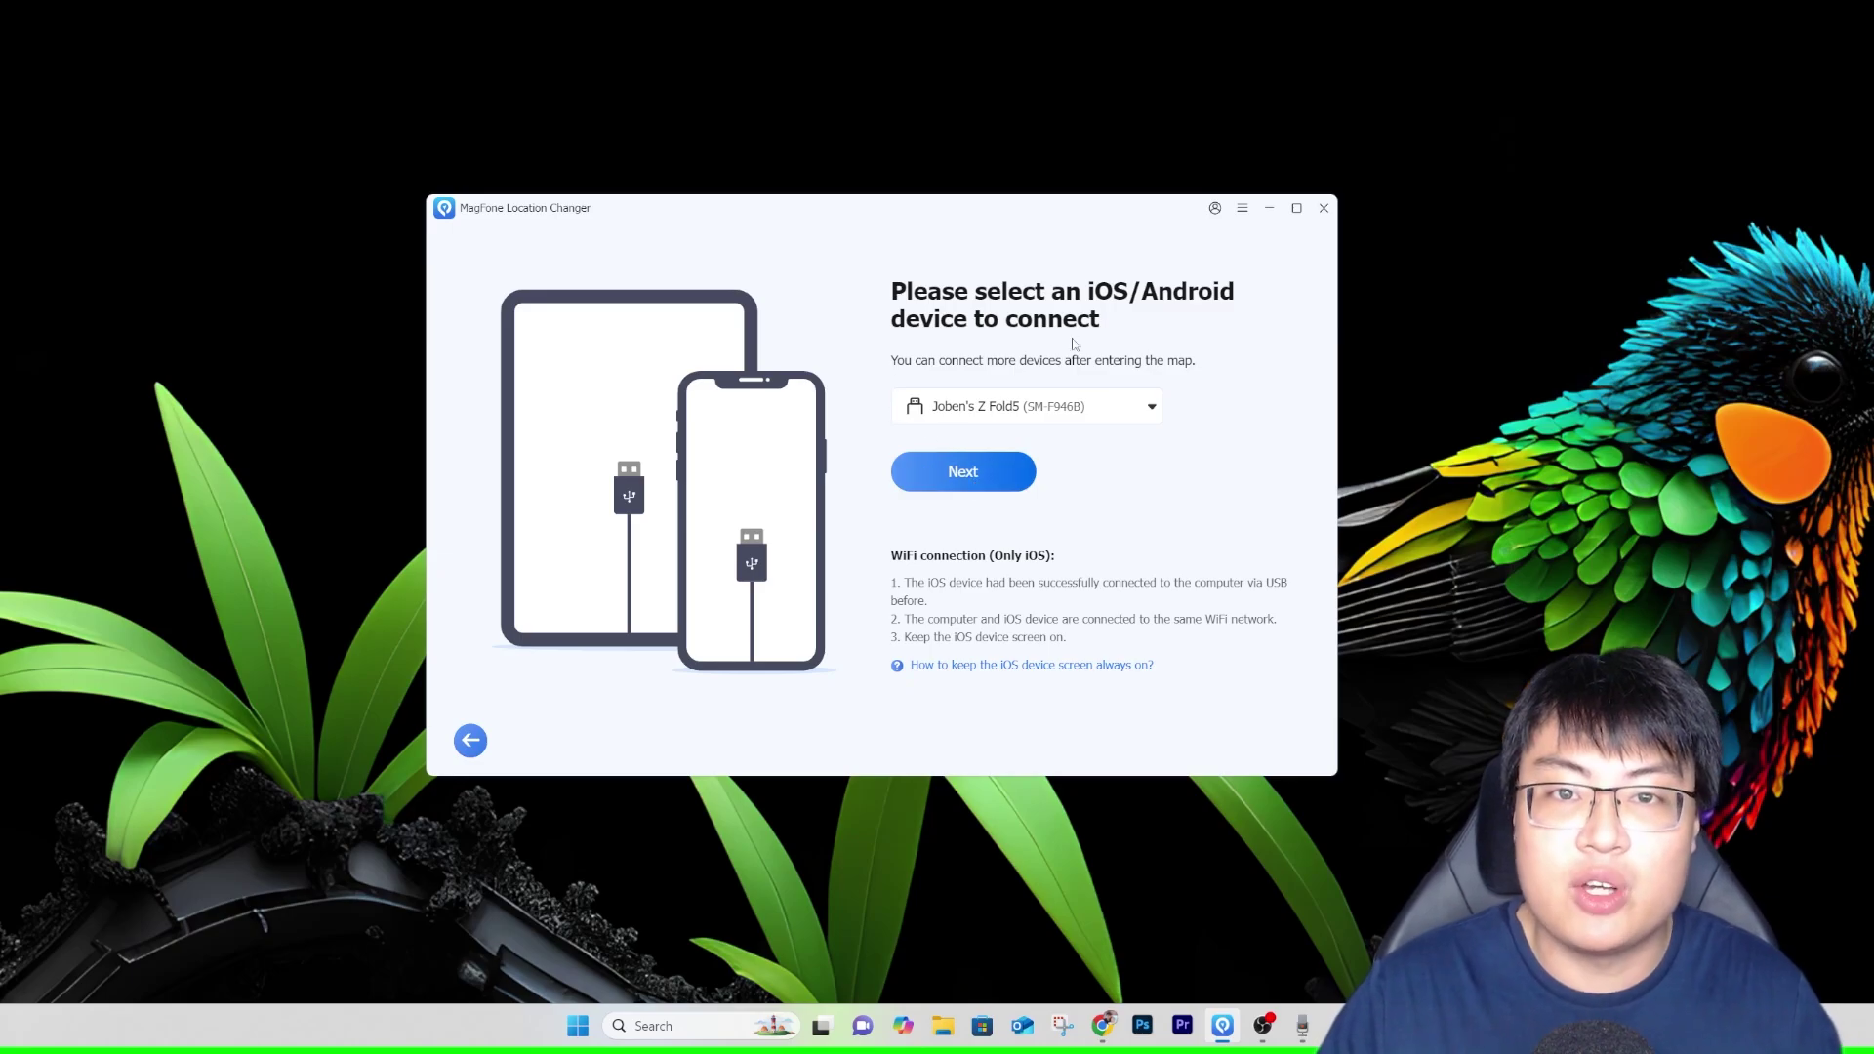
left_click(953, 476)
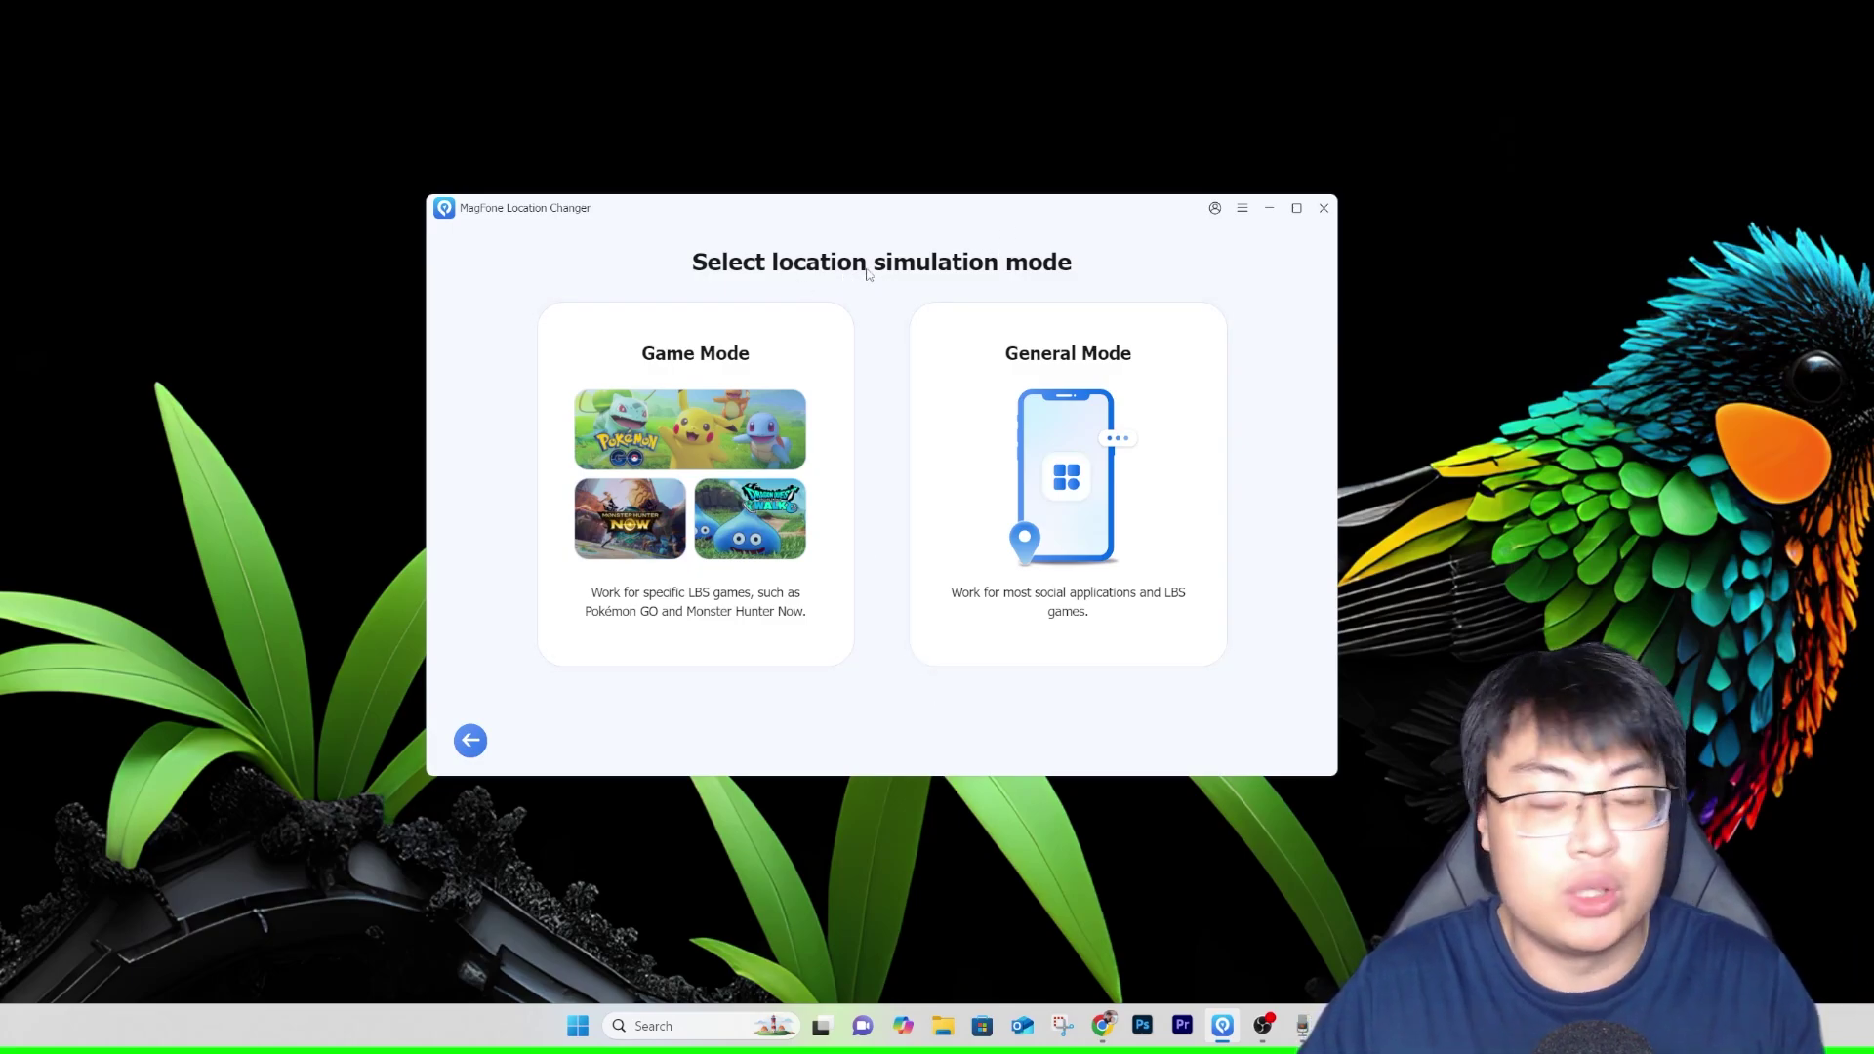
left_click(470, 740)
left_click(1007, 416)
left_click(991, 451)
left_click(964, 468)
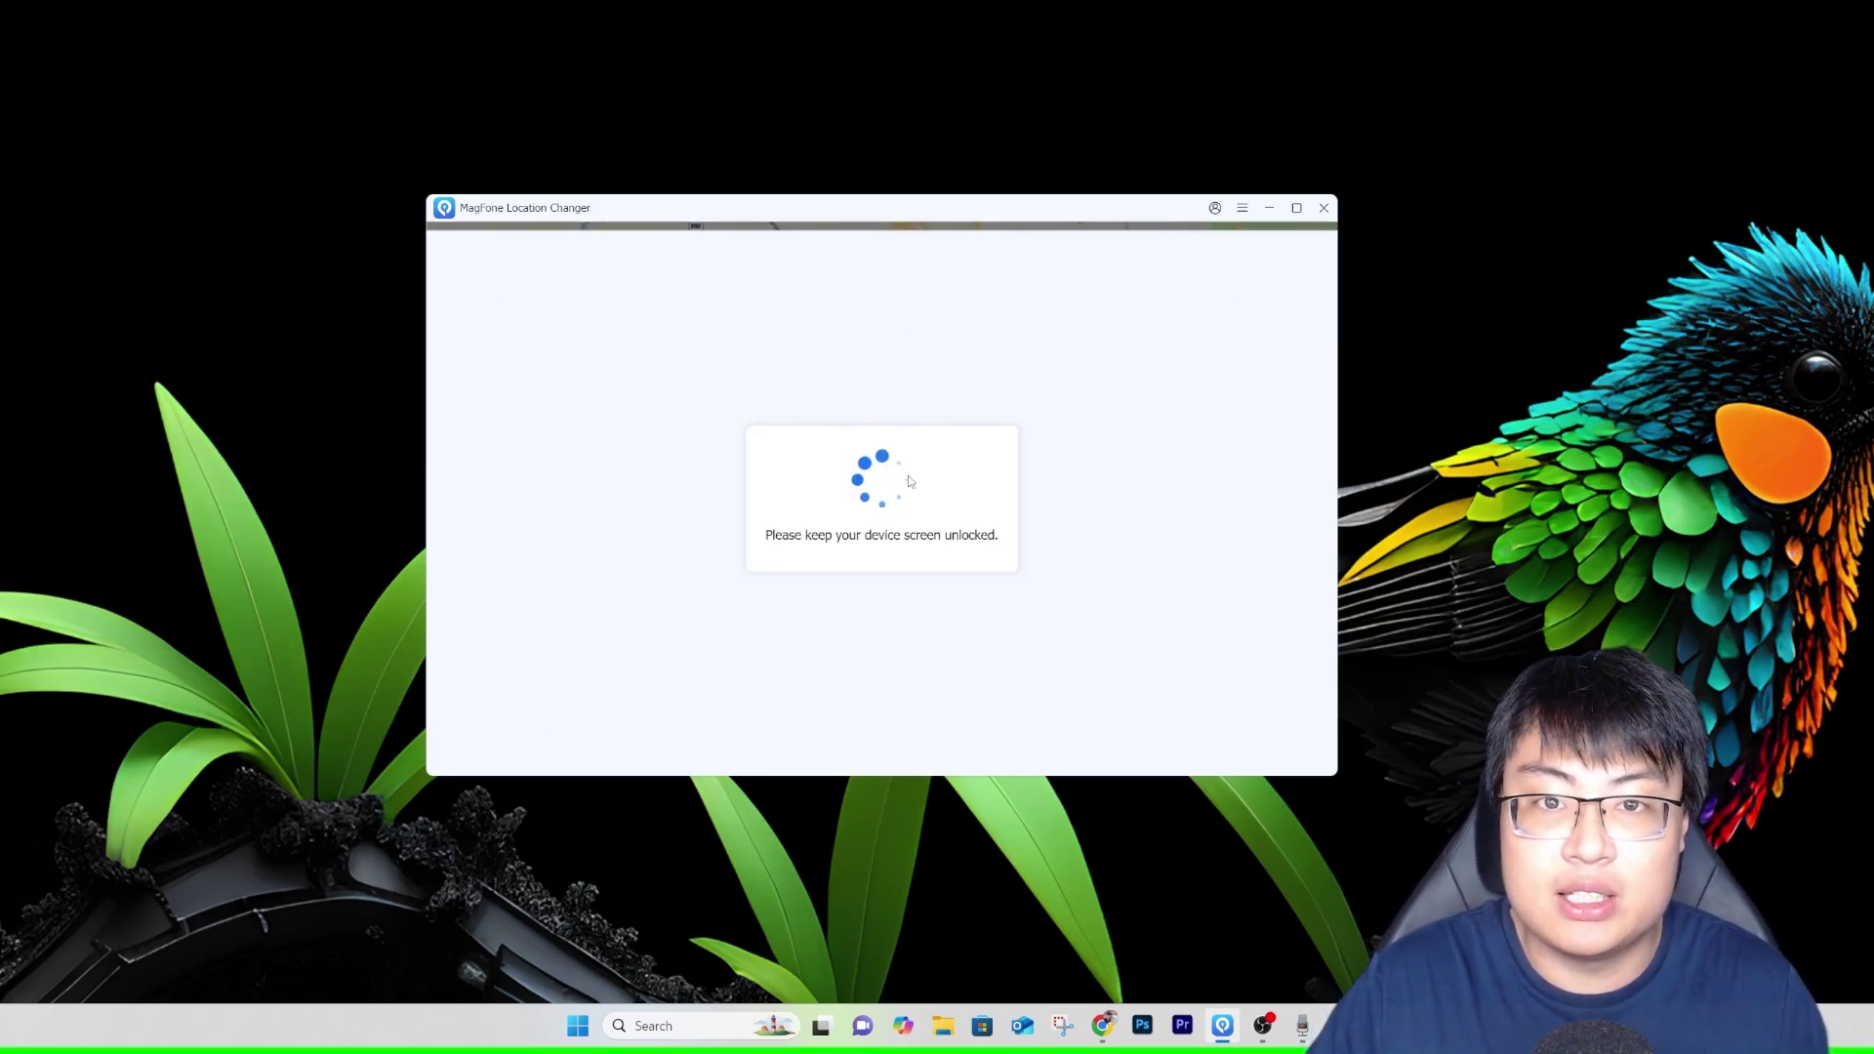
left_click(1292, 497)
left_click(481, 506)
left_click(1291, 499)
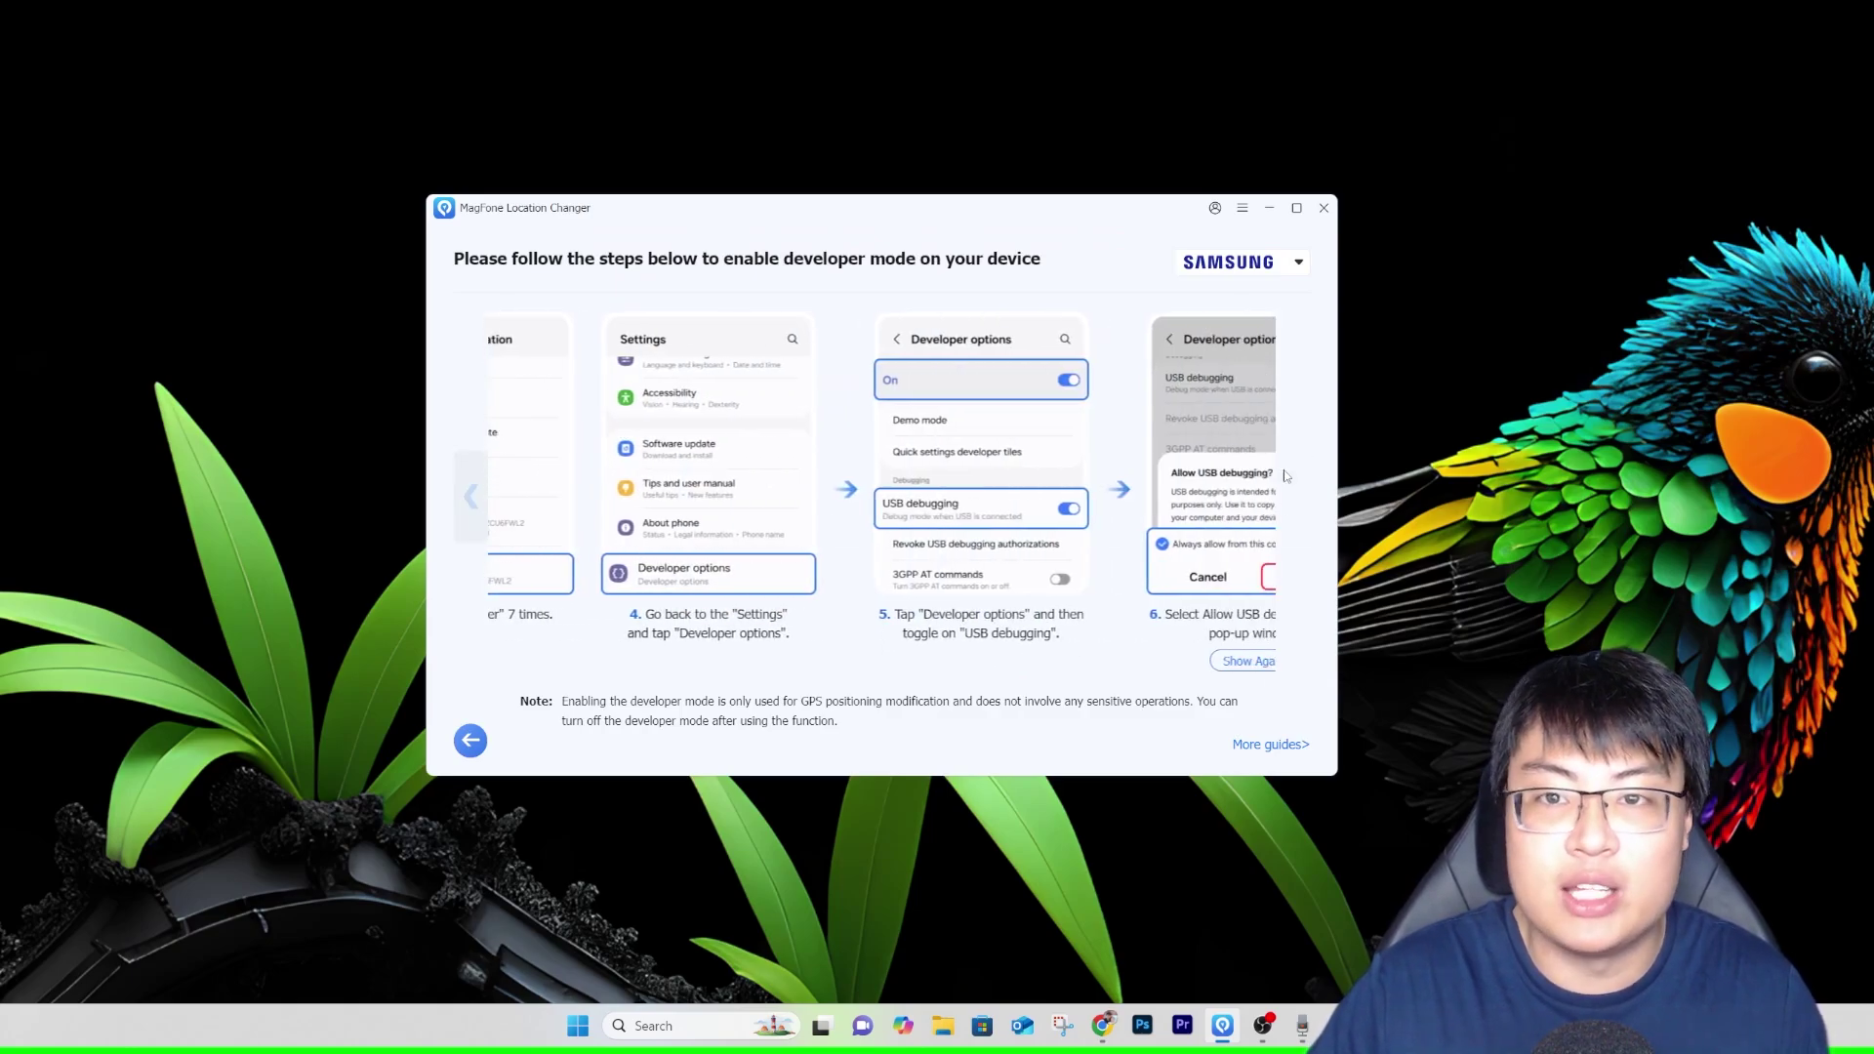
left_click(470, 739)
left_click(976, 406)
left_click(972, 494)
left_click(967, 485)
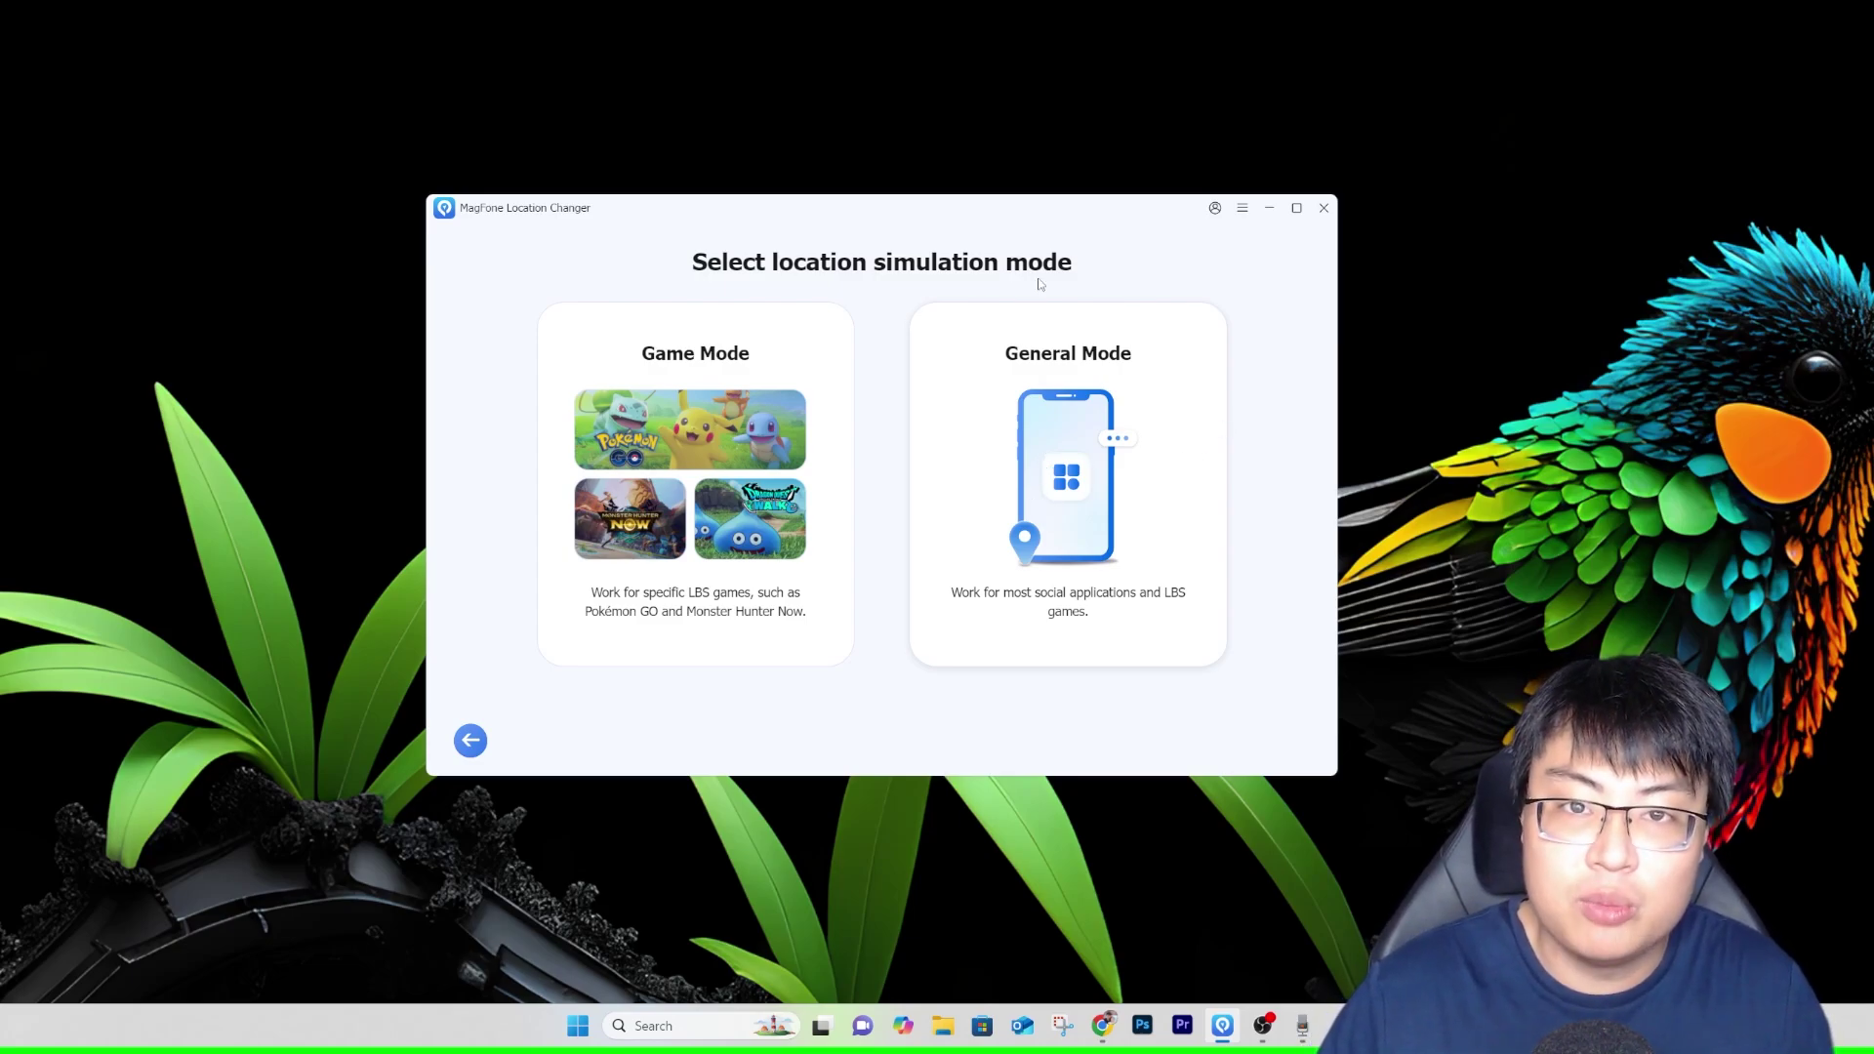
Pick a simulation mode, collapse the Change Location panel and maximize the map window.
left_click(1080, 503)
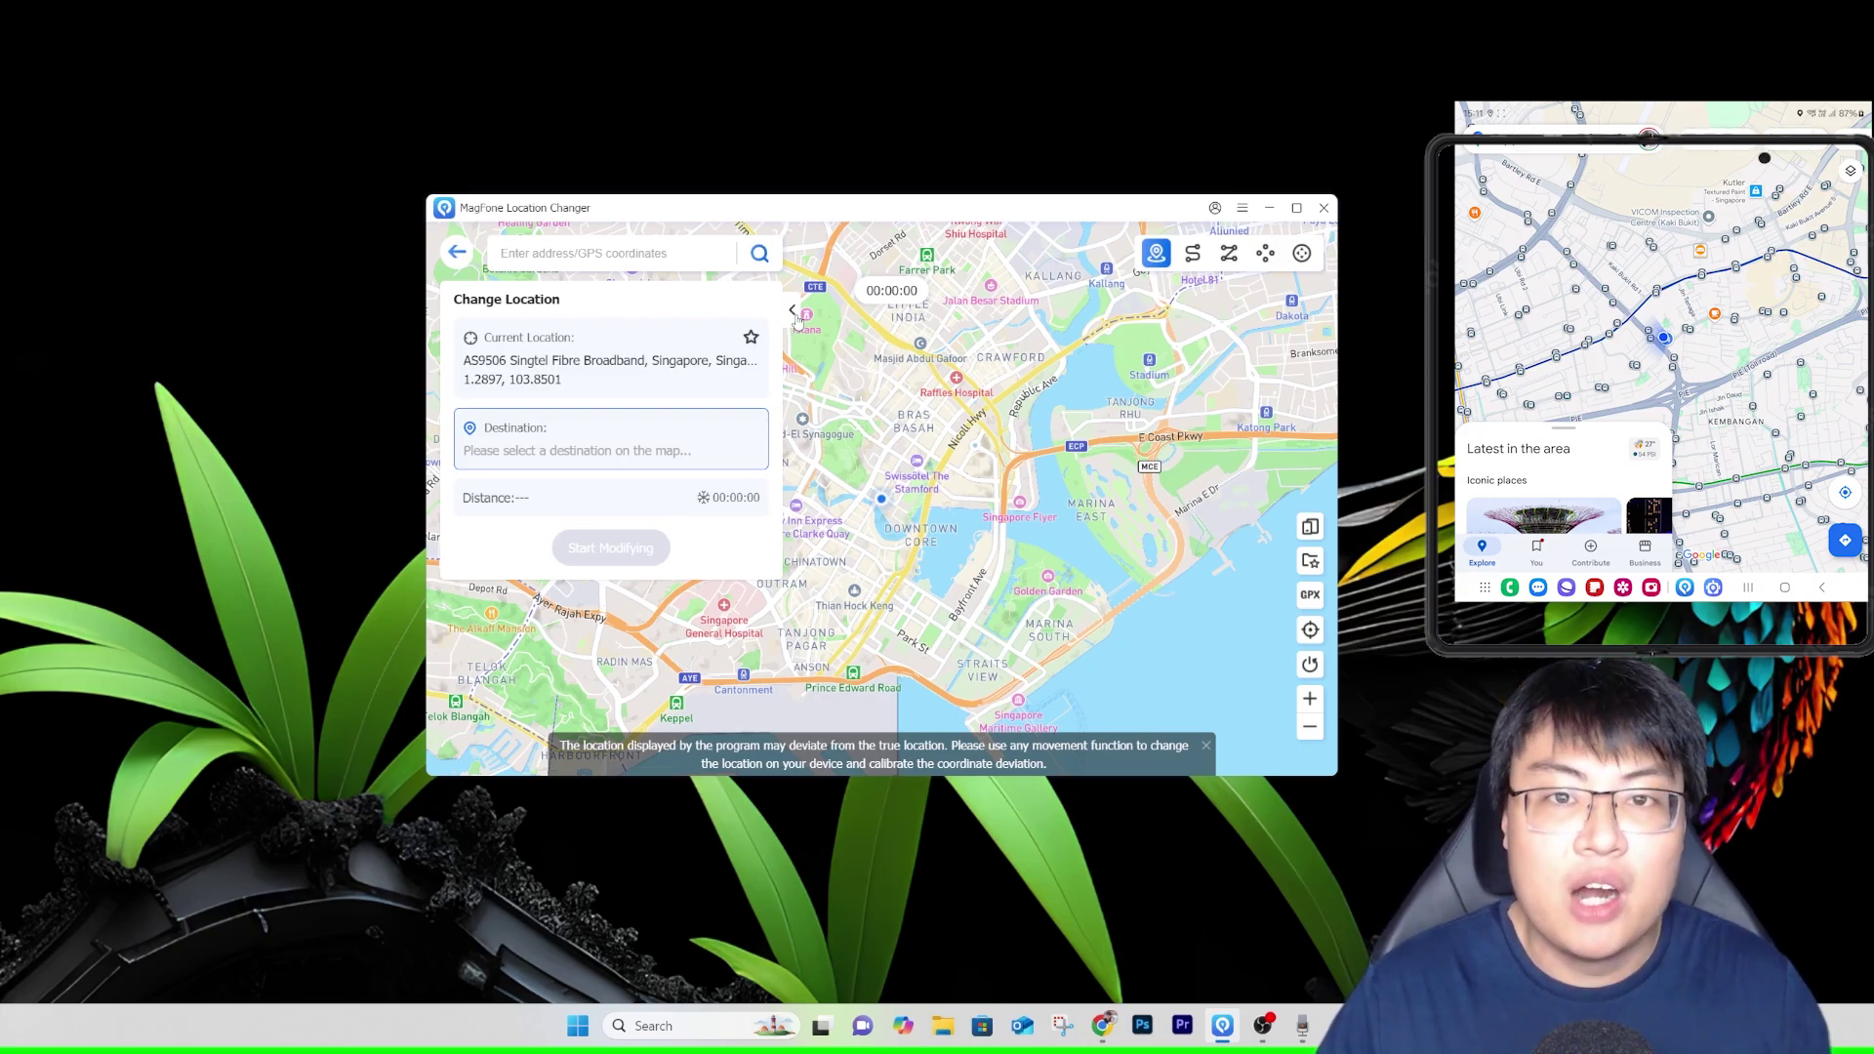
left_click(792, 311)
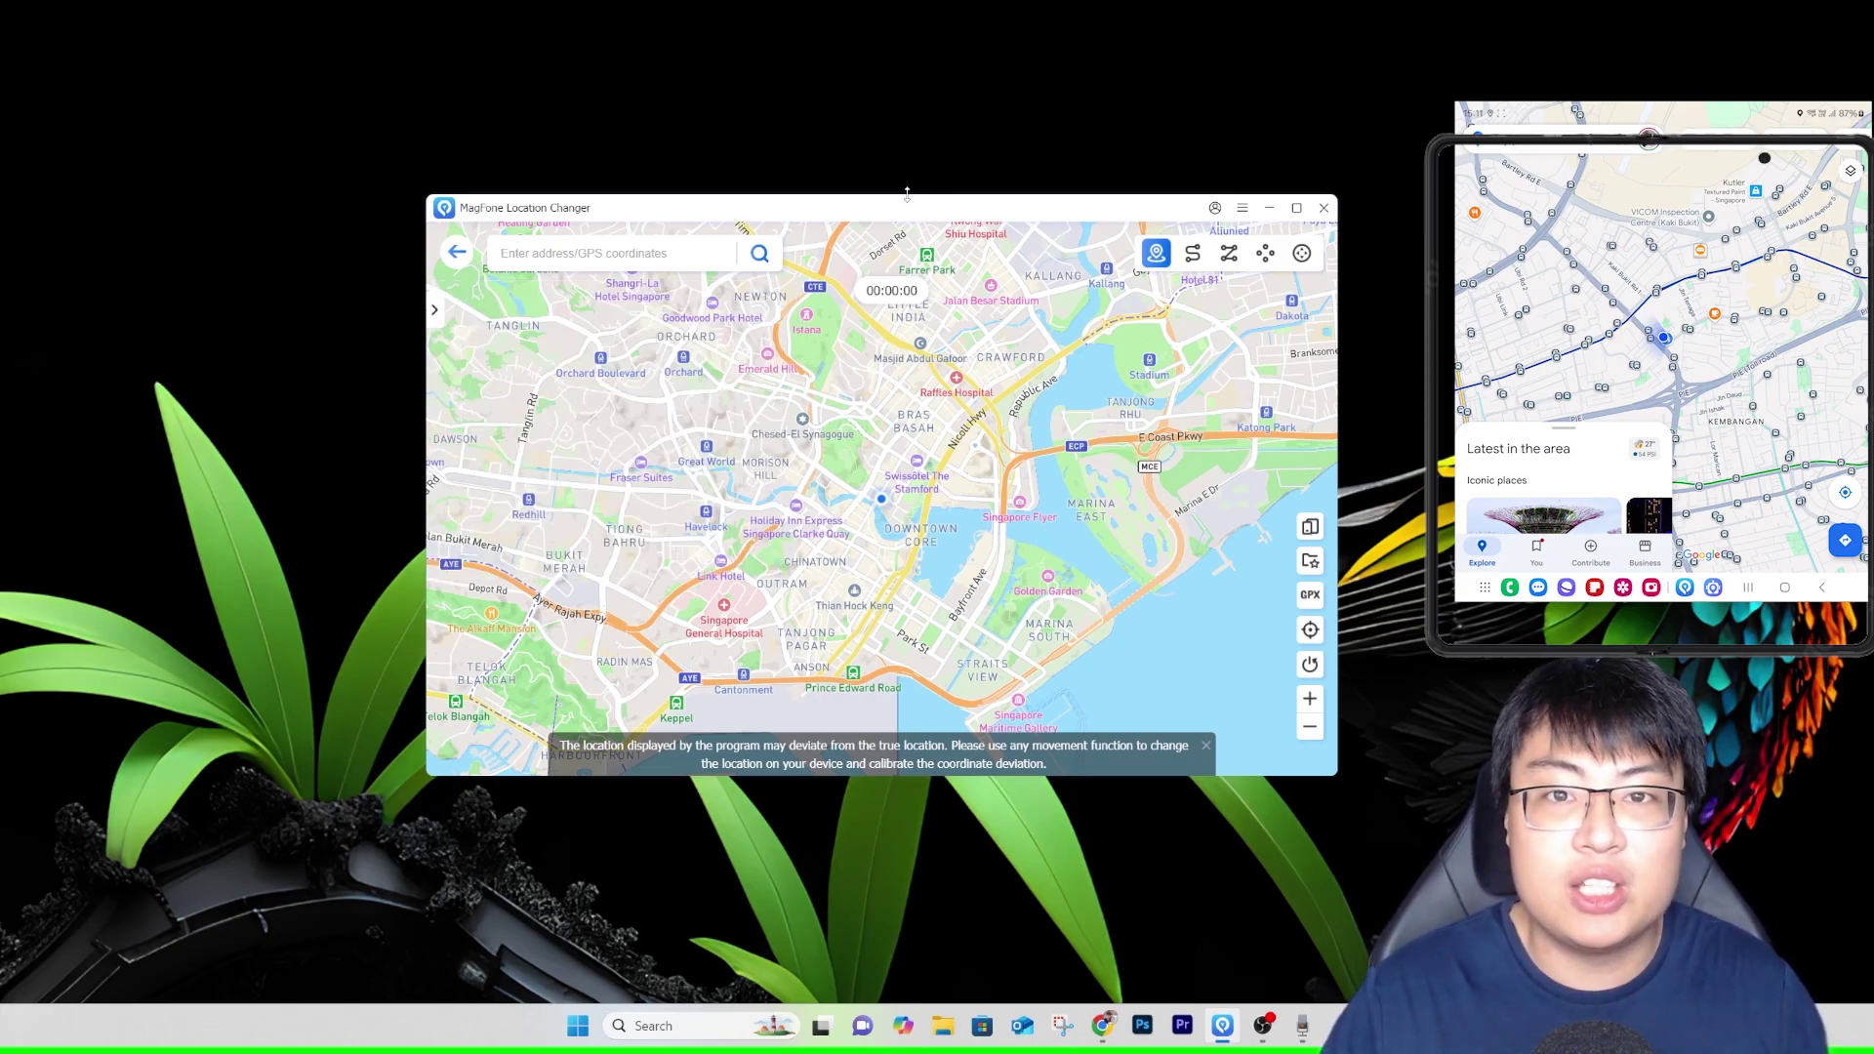
left_click_drag(905, 195, 908, 74)
double_click(909, 76)
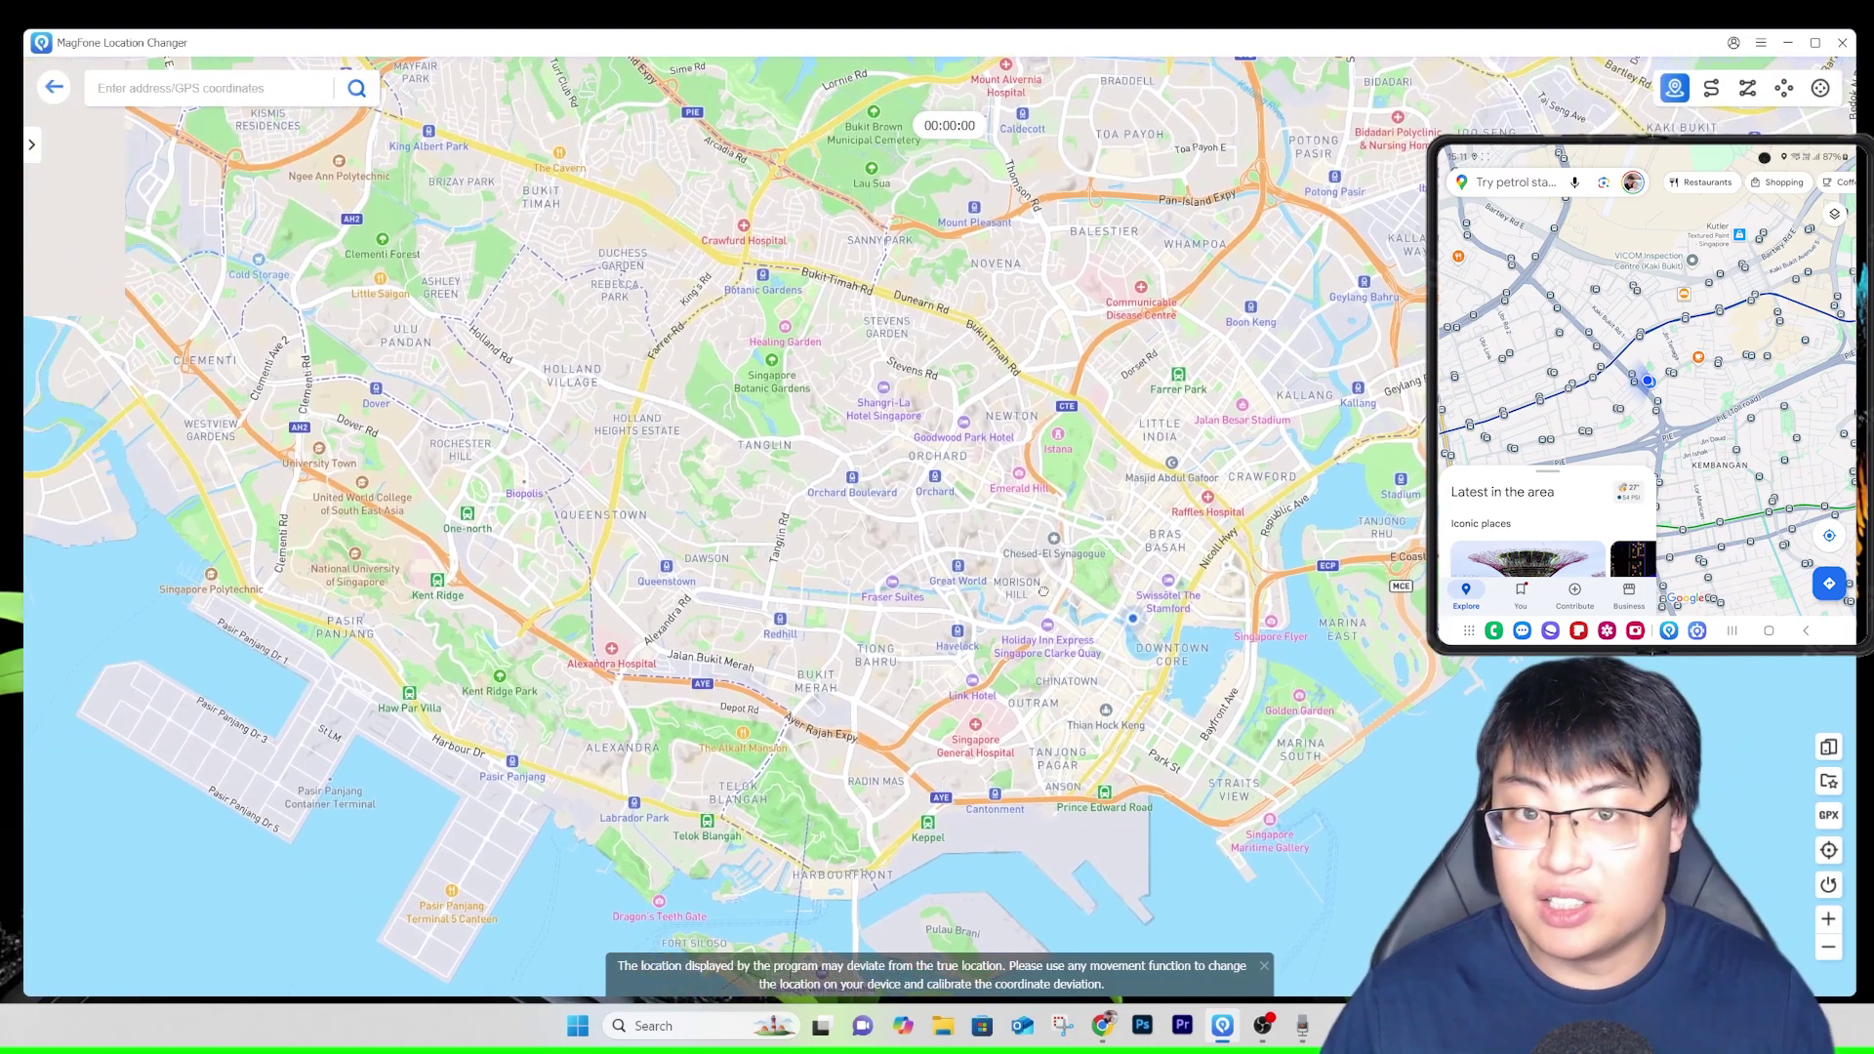
left_click_drag(1043, 591, 1130, 612)
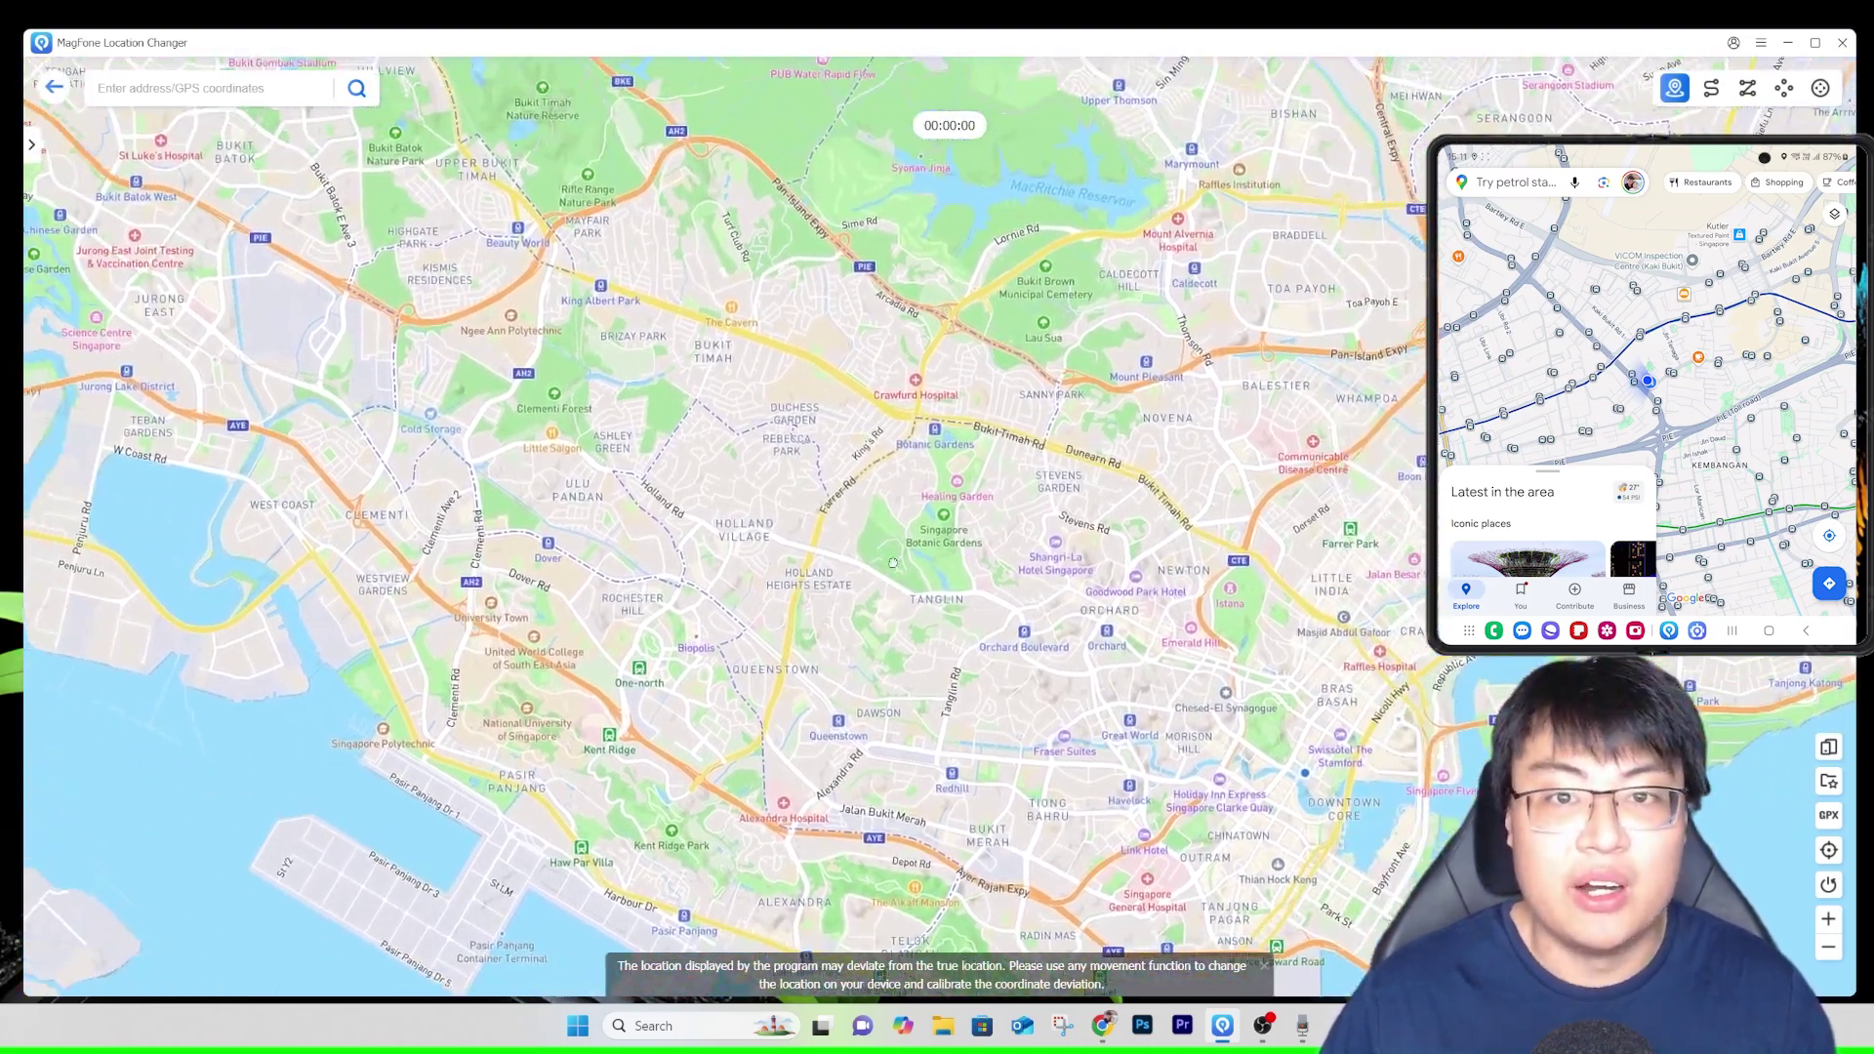
left_click_drag(843, 373, 817, 369)
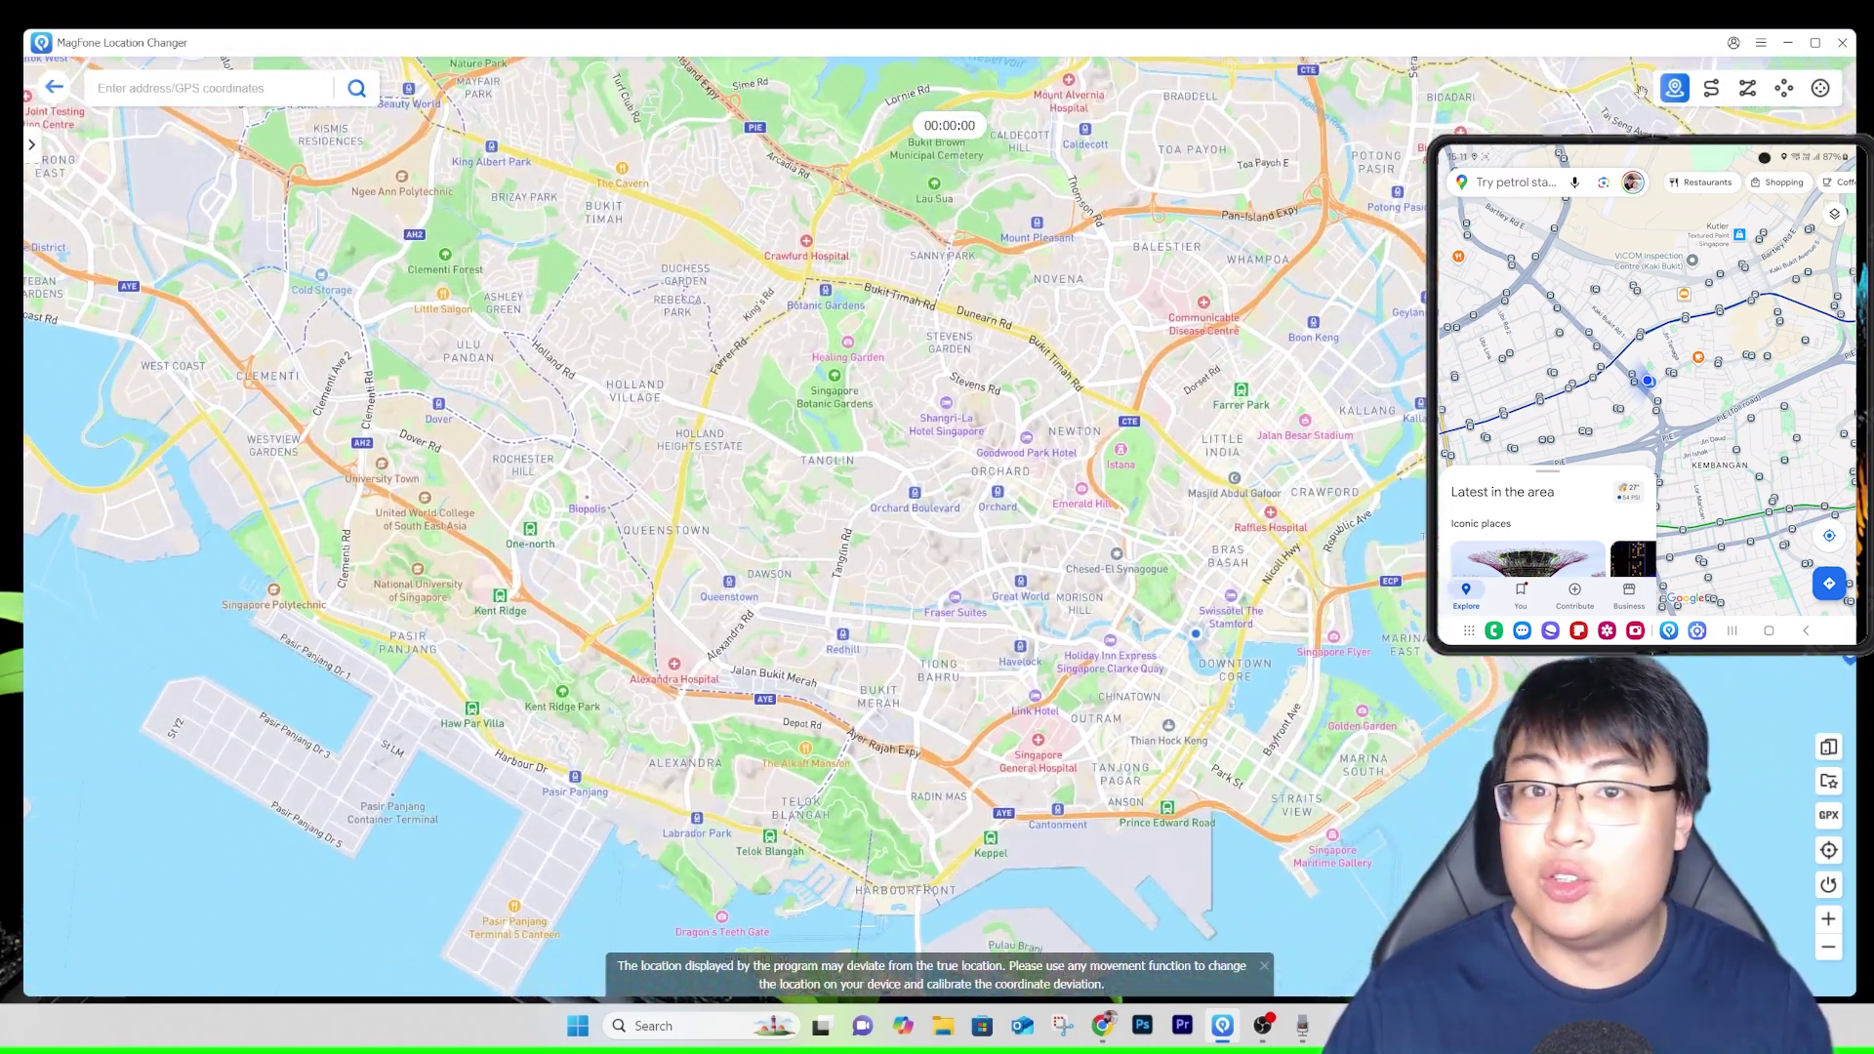
Switch to Teleport Mode and drop a pin in Central Catchment Nature Reserve.
left_click(1674, 92)
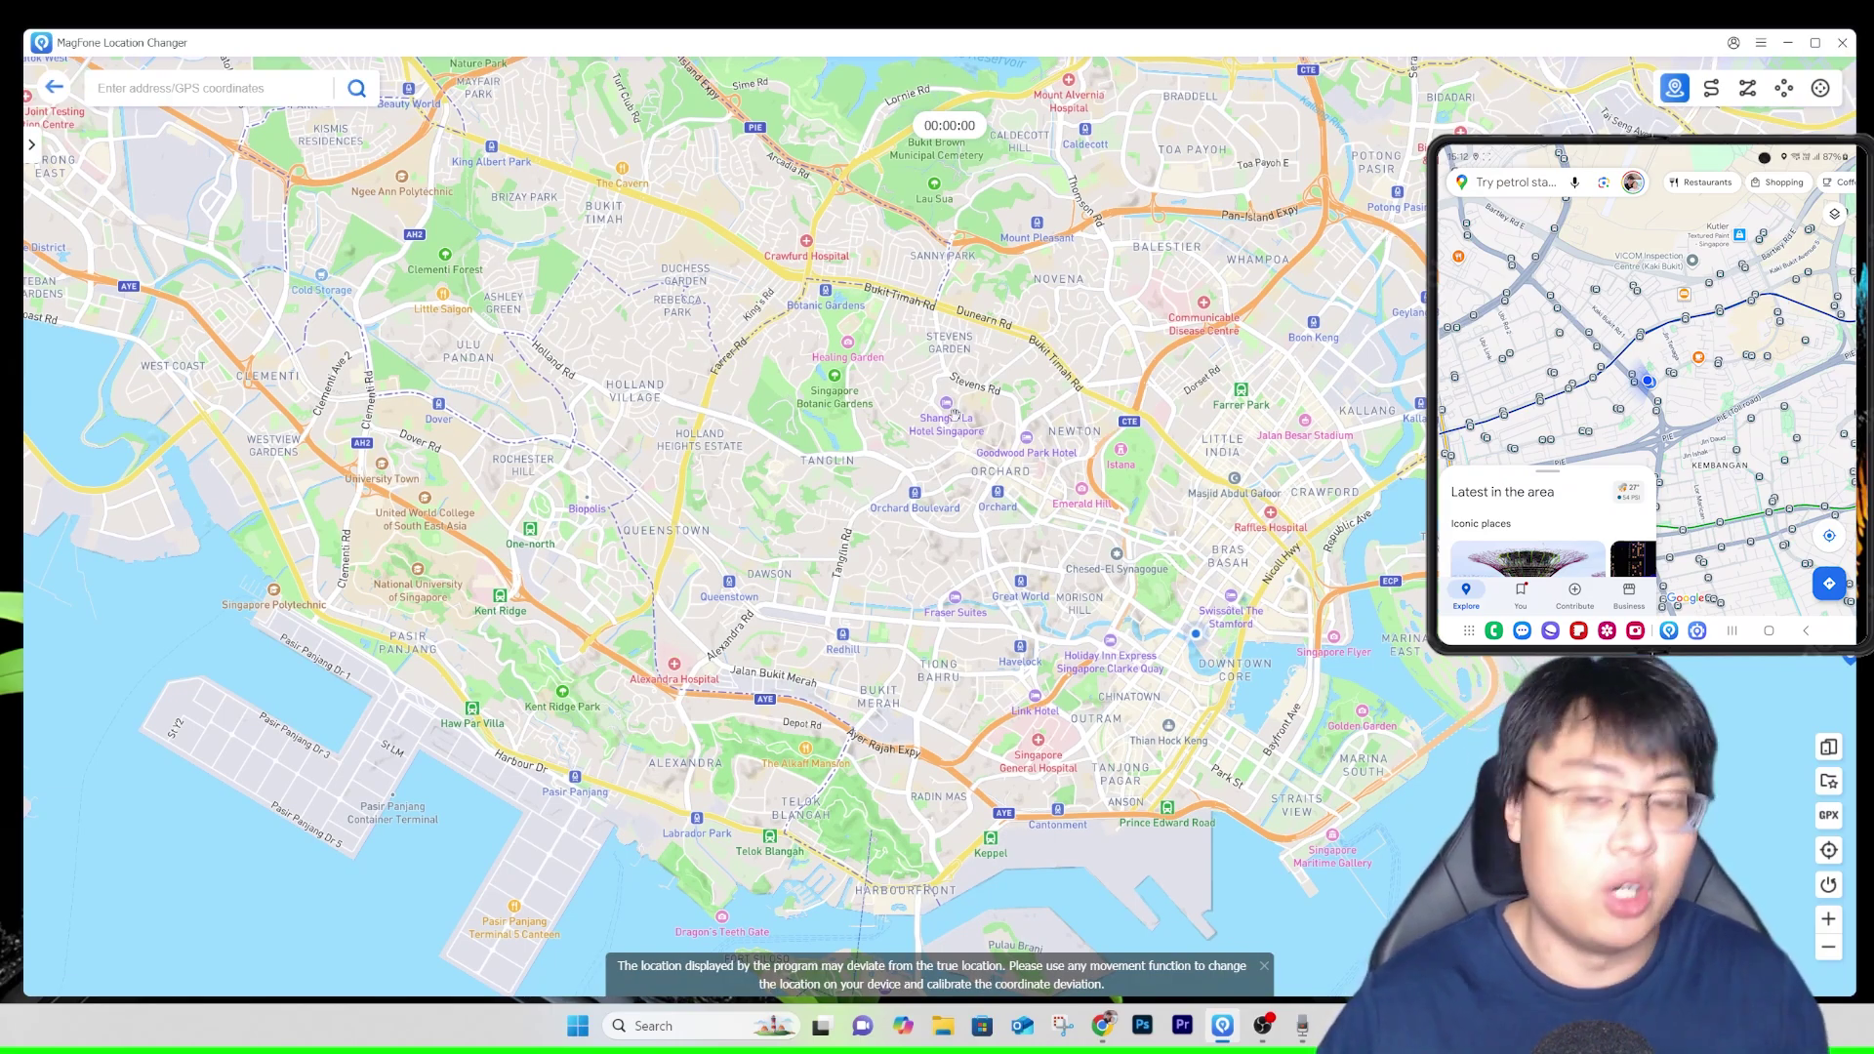
left_click_drag(953, 413, 1051, 706)
left_click_drag(976, 342, 995, 561)
mouse_move(792, 254)
left_mouse_down()
mouse_move(1021, 351)
mouse_move(978, 395)
left_mouse_up()
left_click(881, 303)
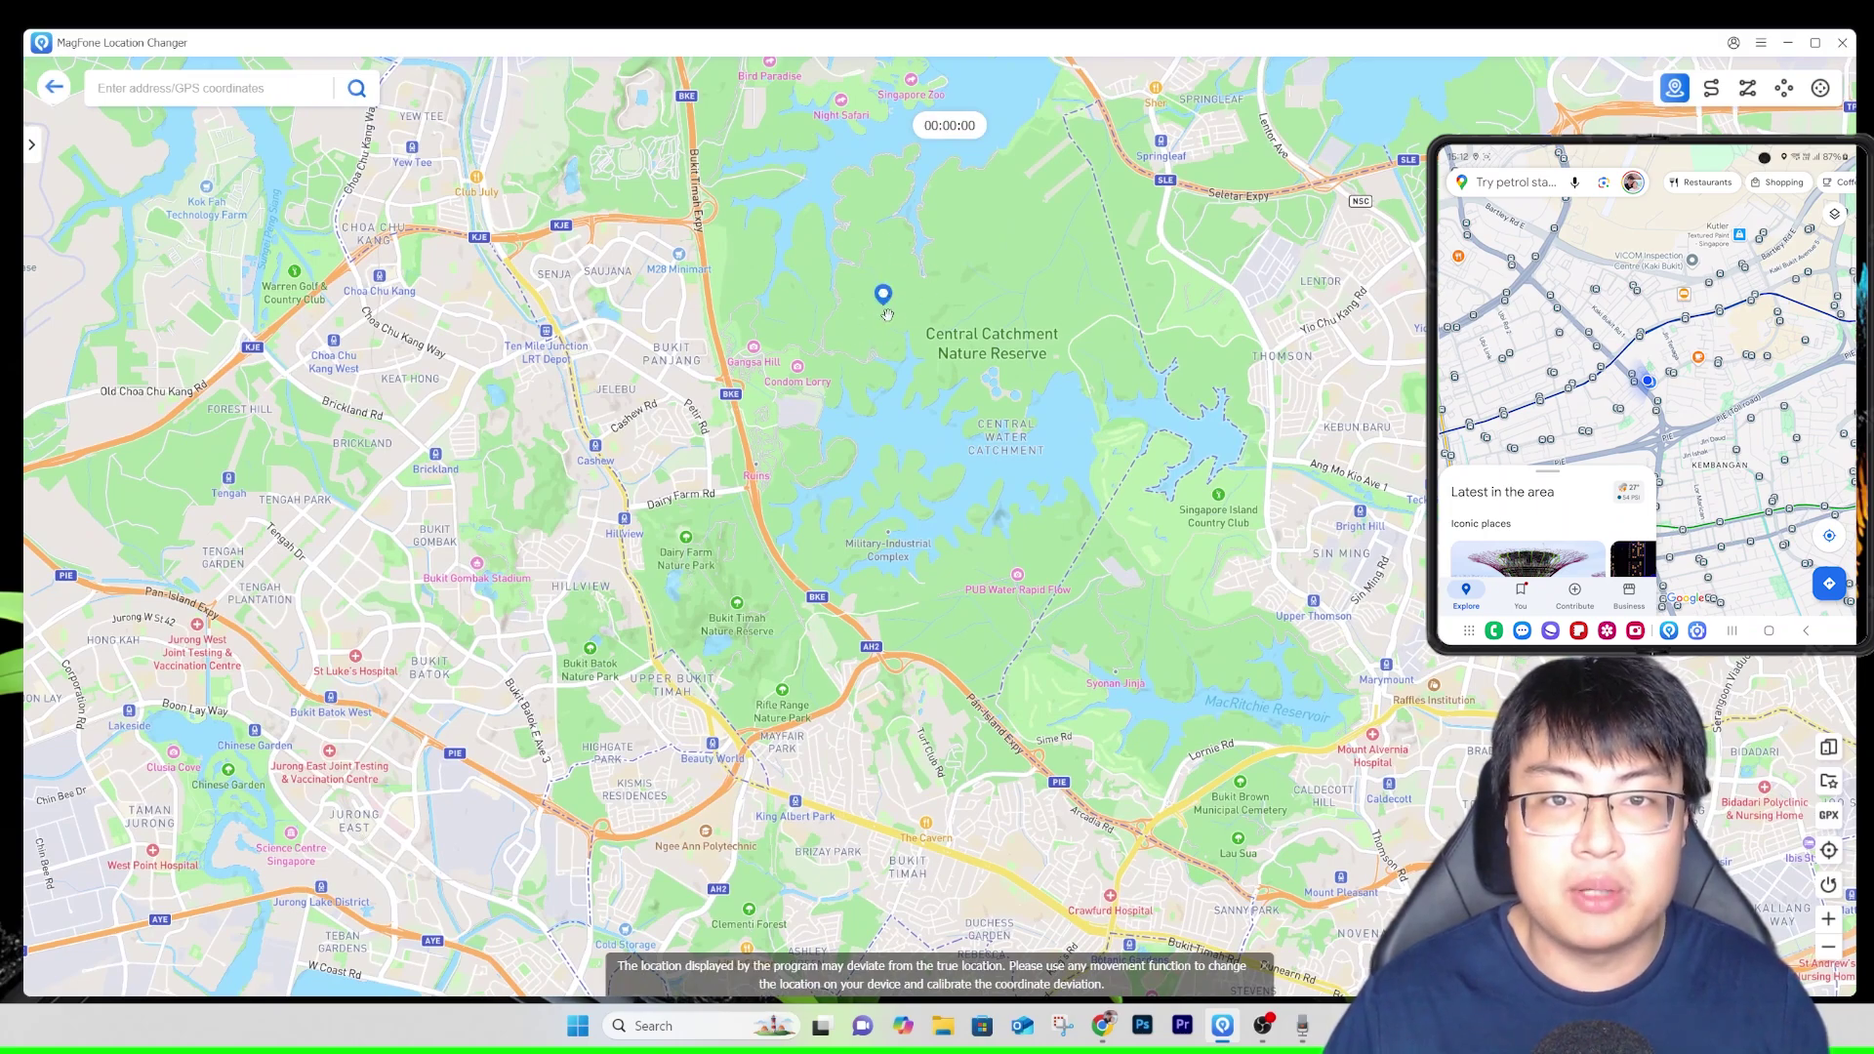
Move the pin into the reservoir and teleport the phone to Singapore 679516, accepting the warning.
left_click(910, 441)
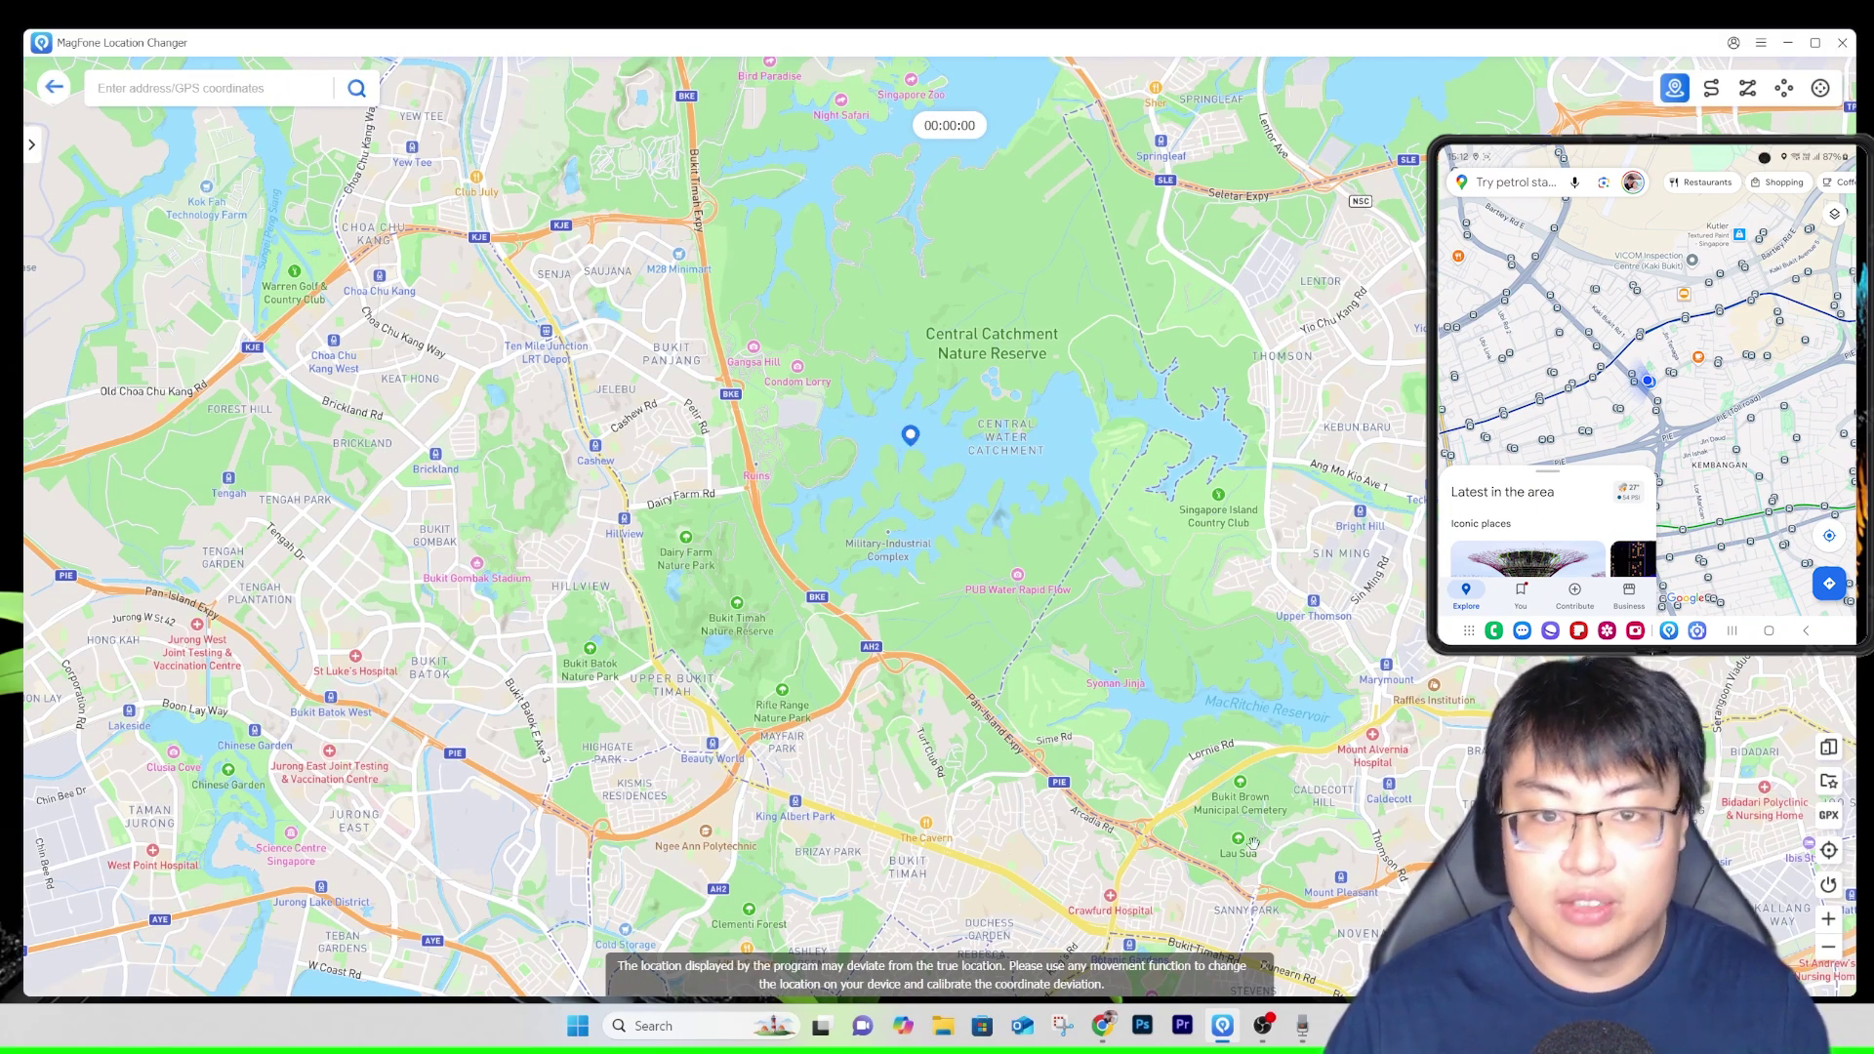
left_click(38, 149)
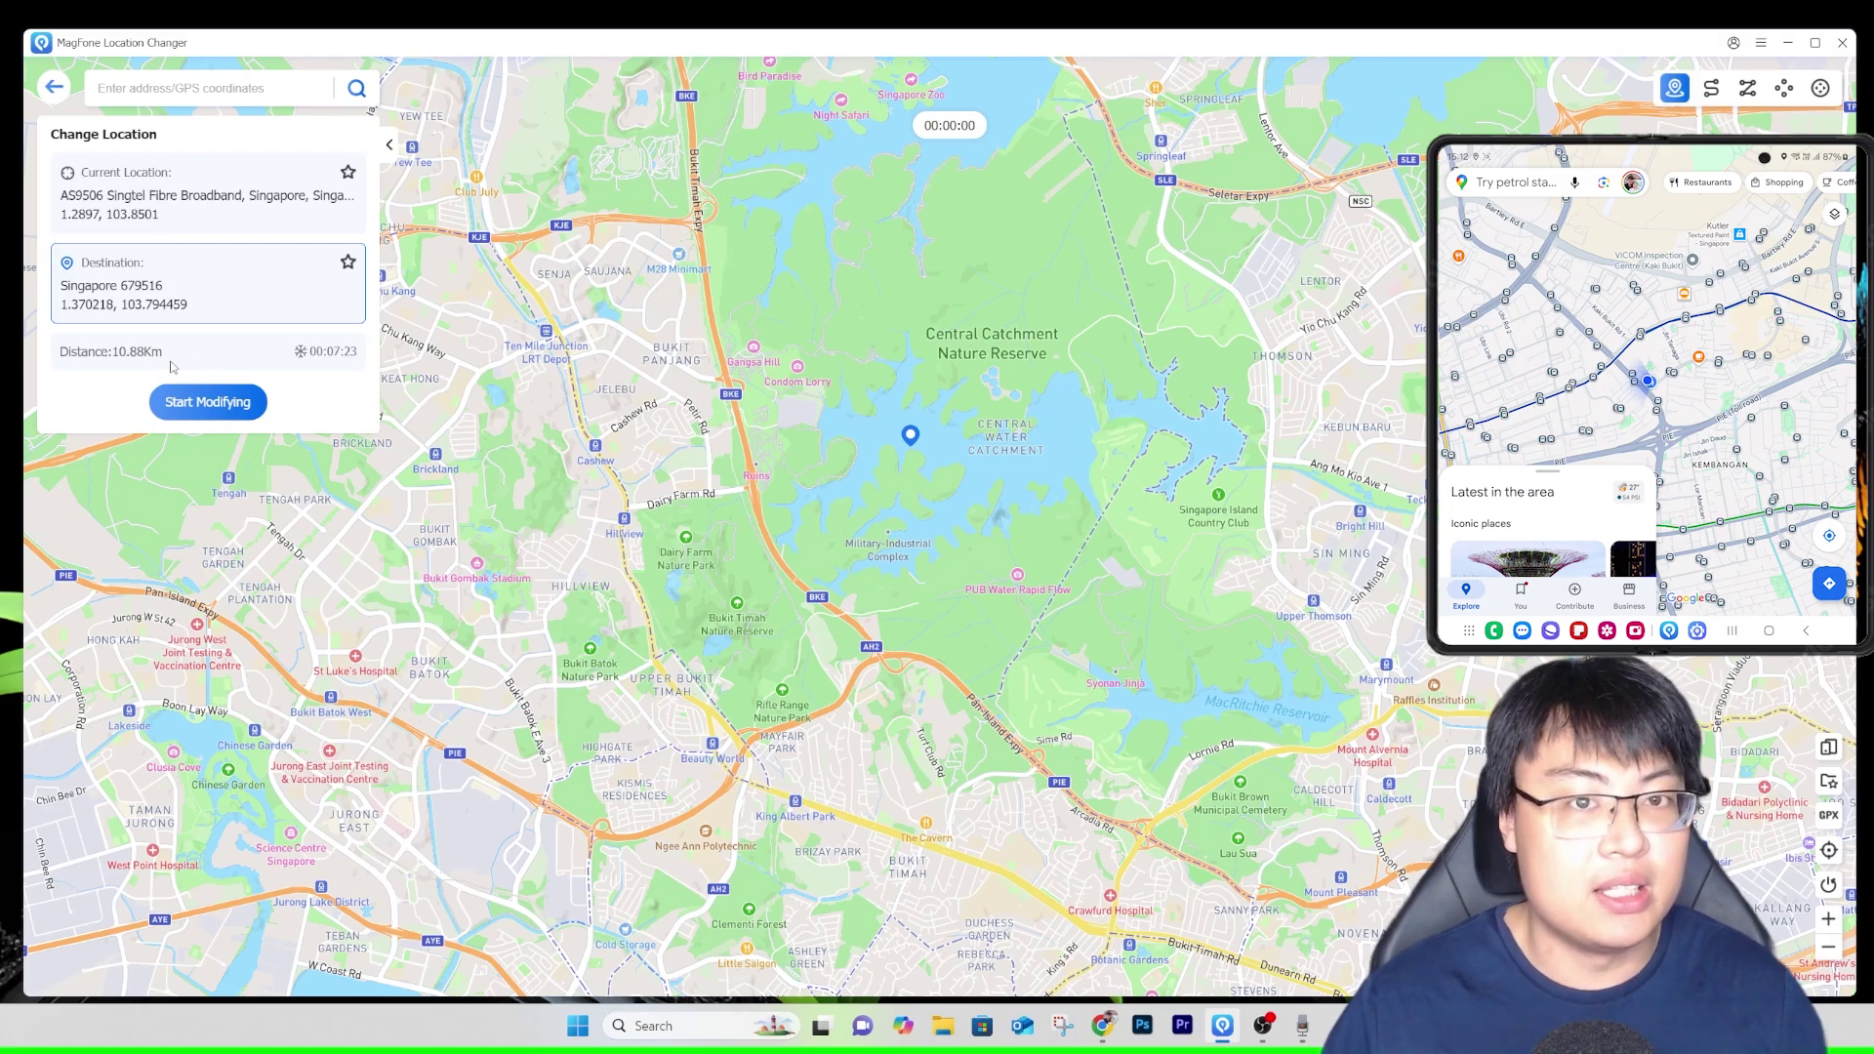
left_click(223, 408)
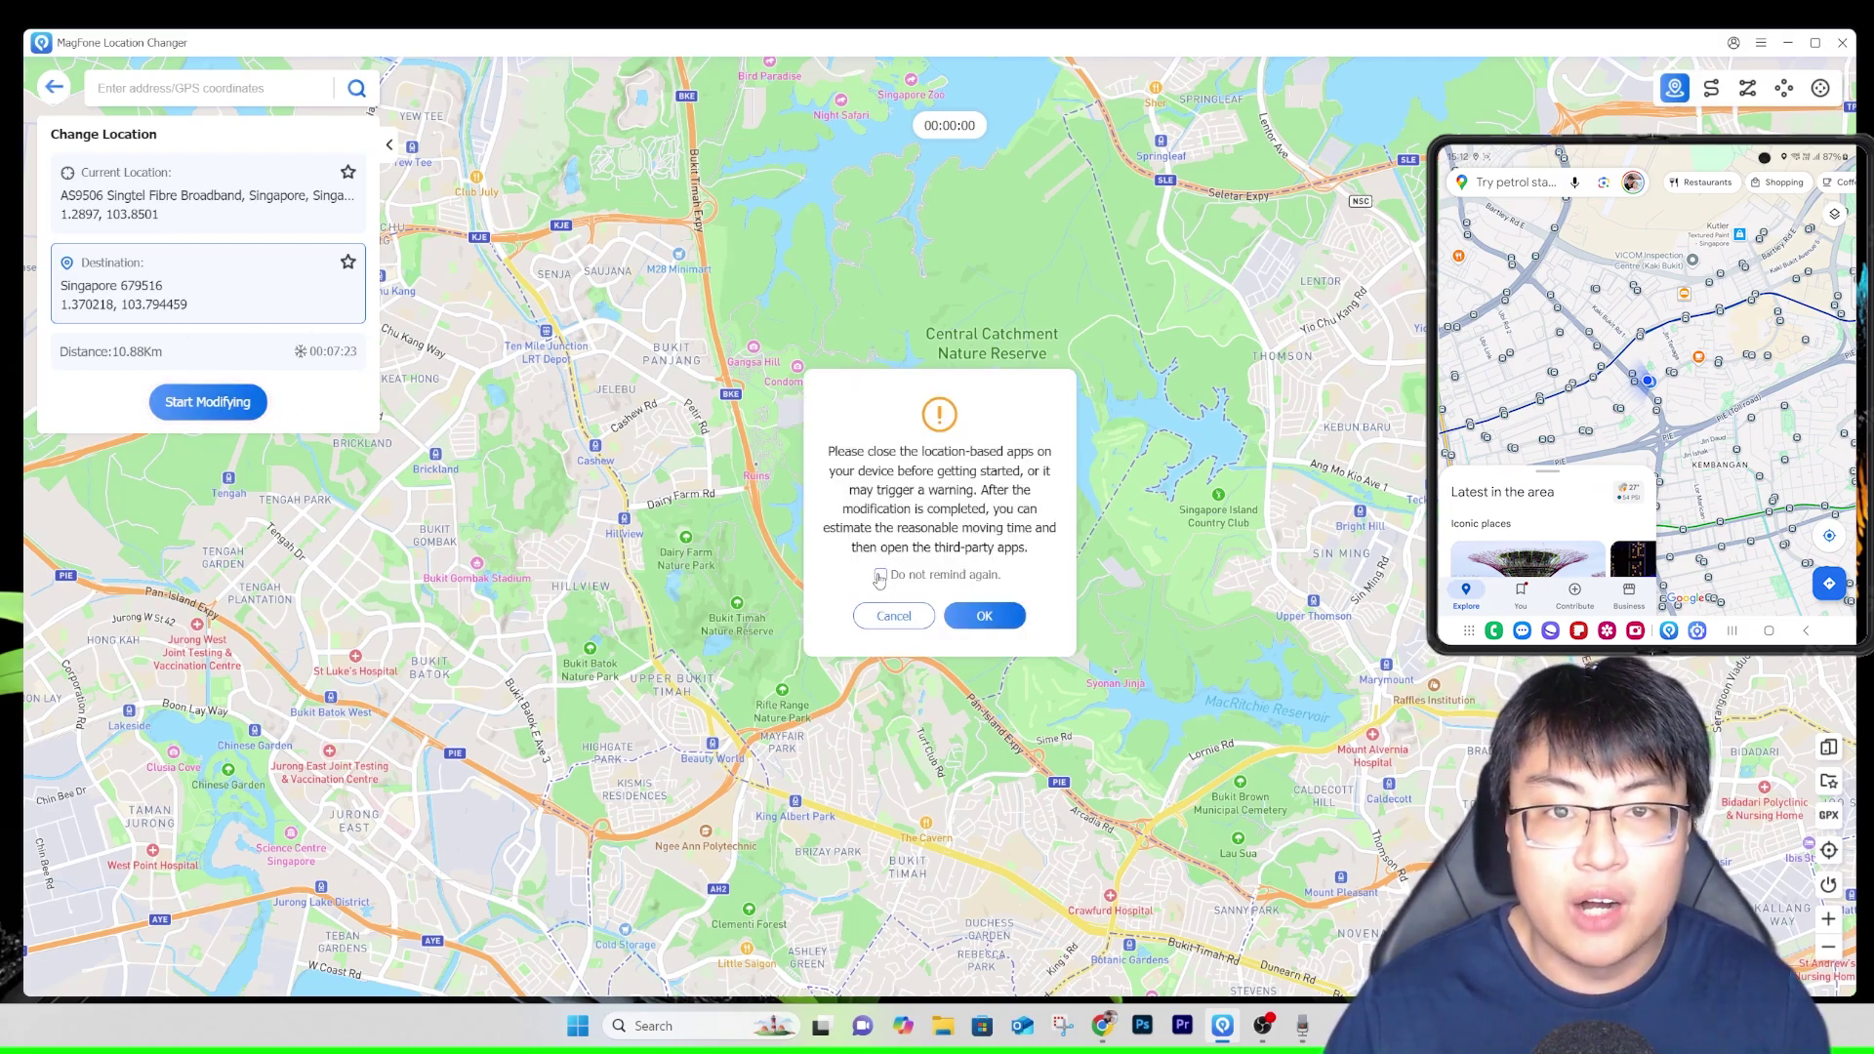
left_click(986, 615)
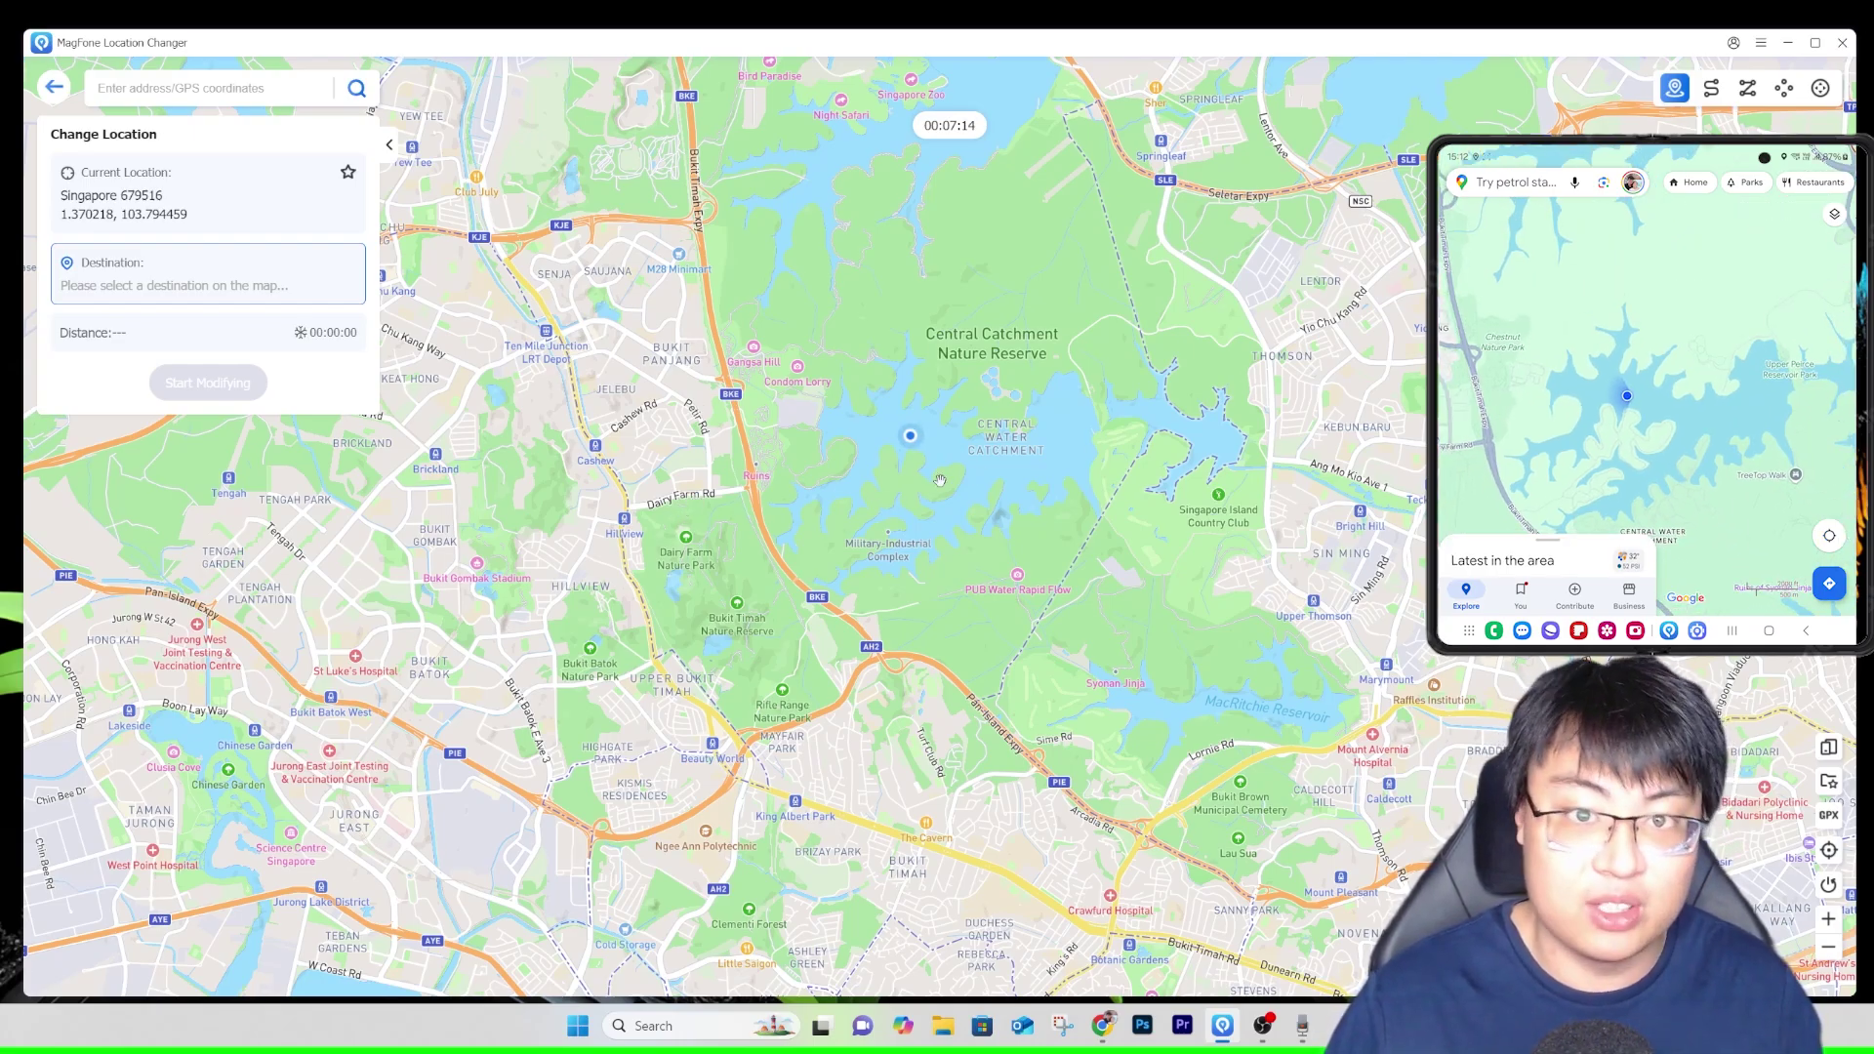
Pan the map to Russia and teleport the phone to Baykit, Krasnoyarsk Krai.
scroll(940, 479, "up", 2)
scroll(990, 351, "down", 5)
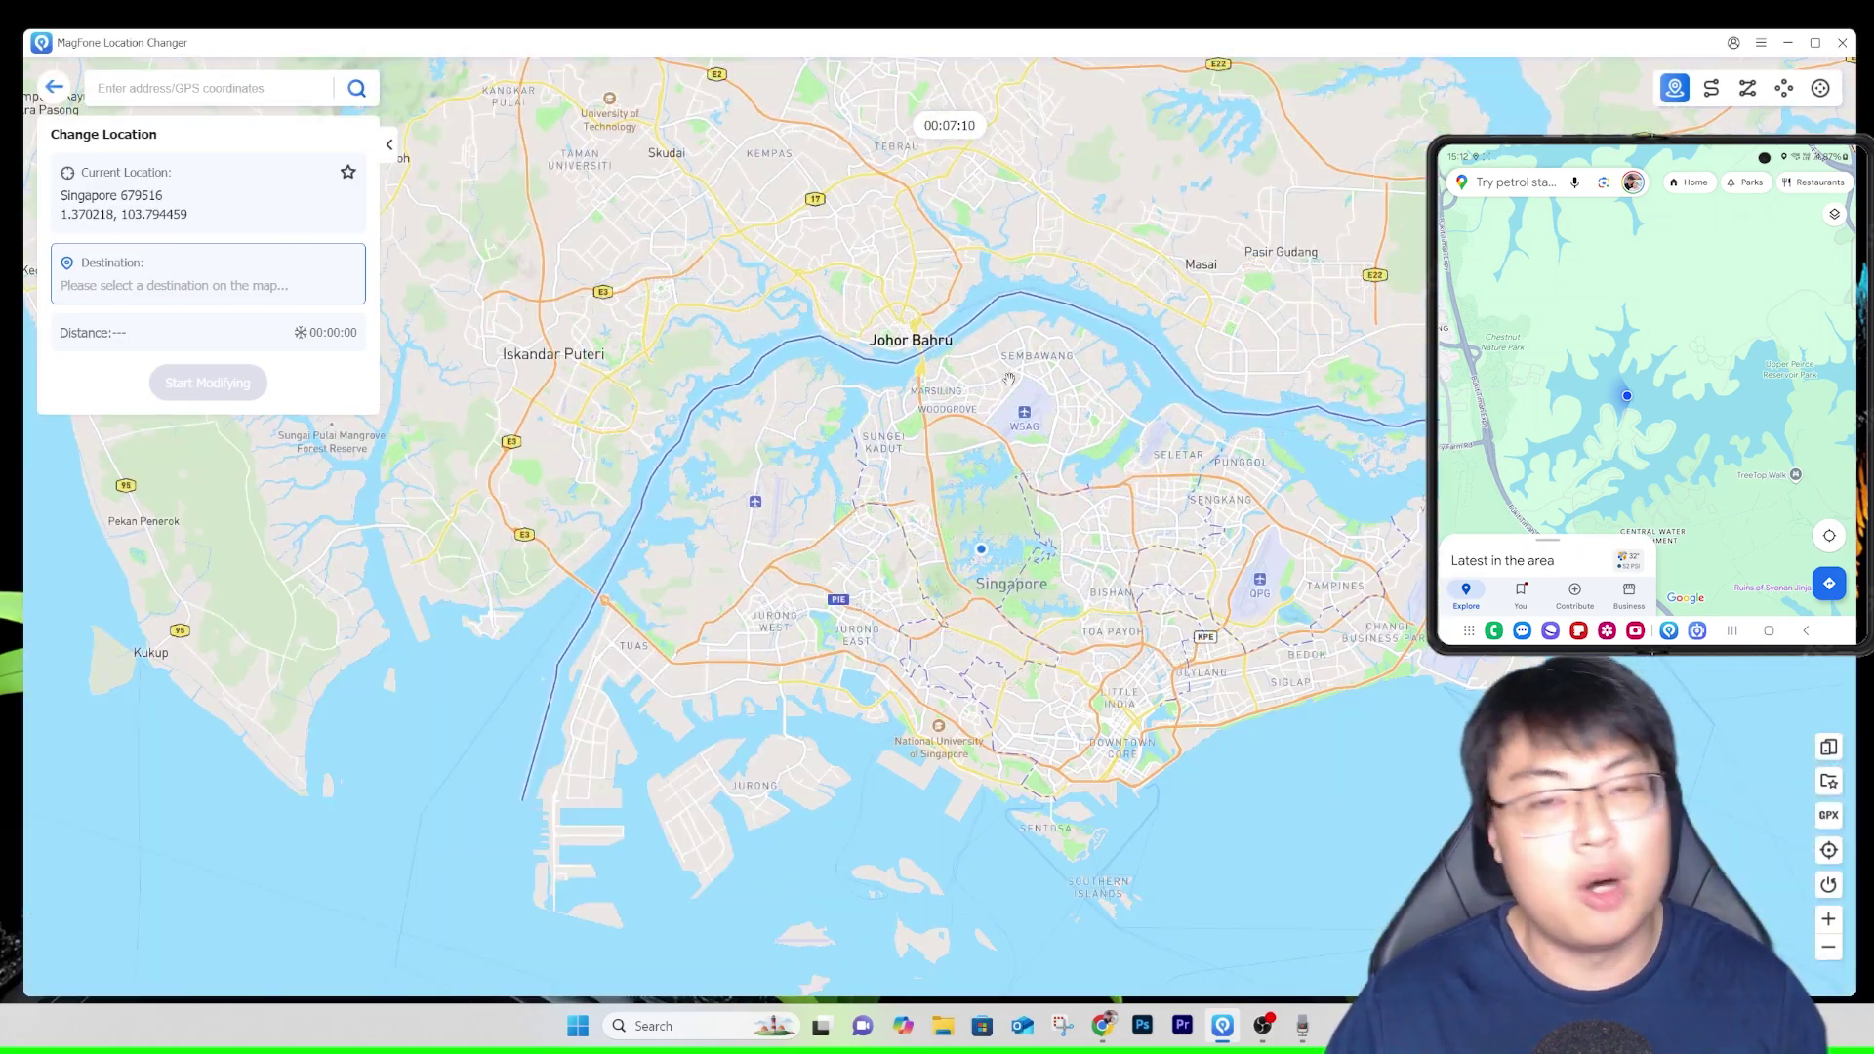
left_click_drag(1009, 378, 970, 429)
scroll(970, 430, "down", 5)
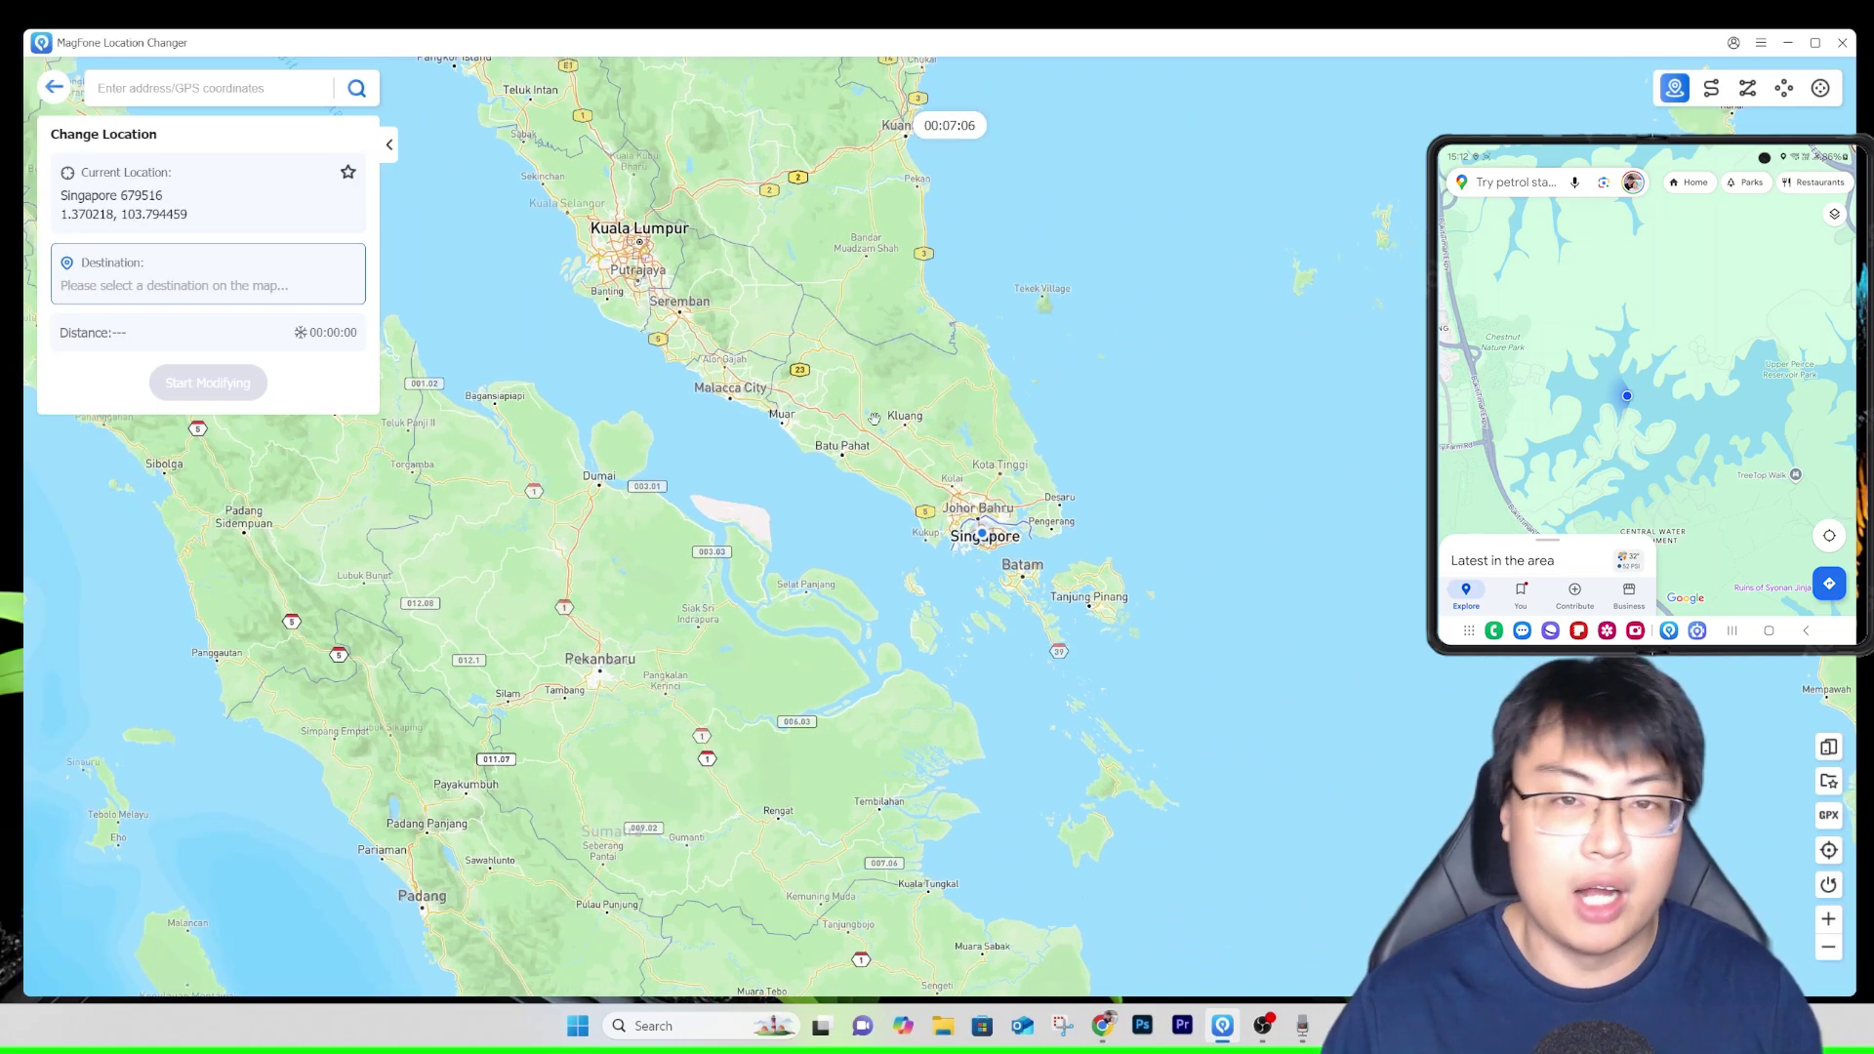
scroll(921, 469, "down", 5)
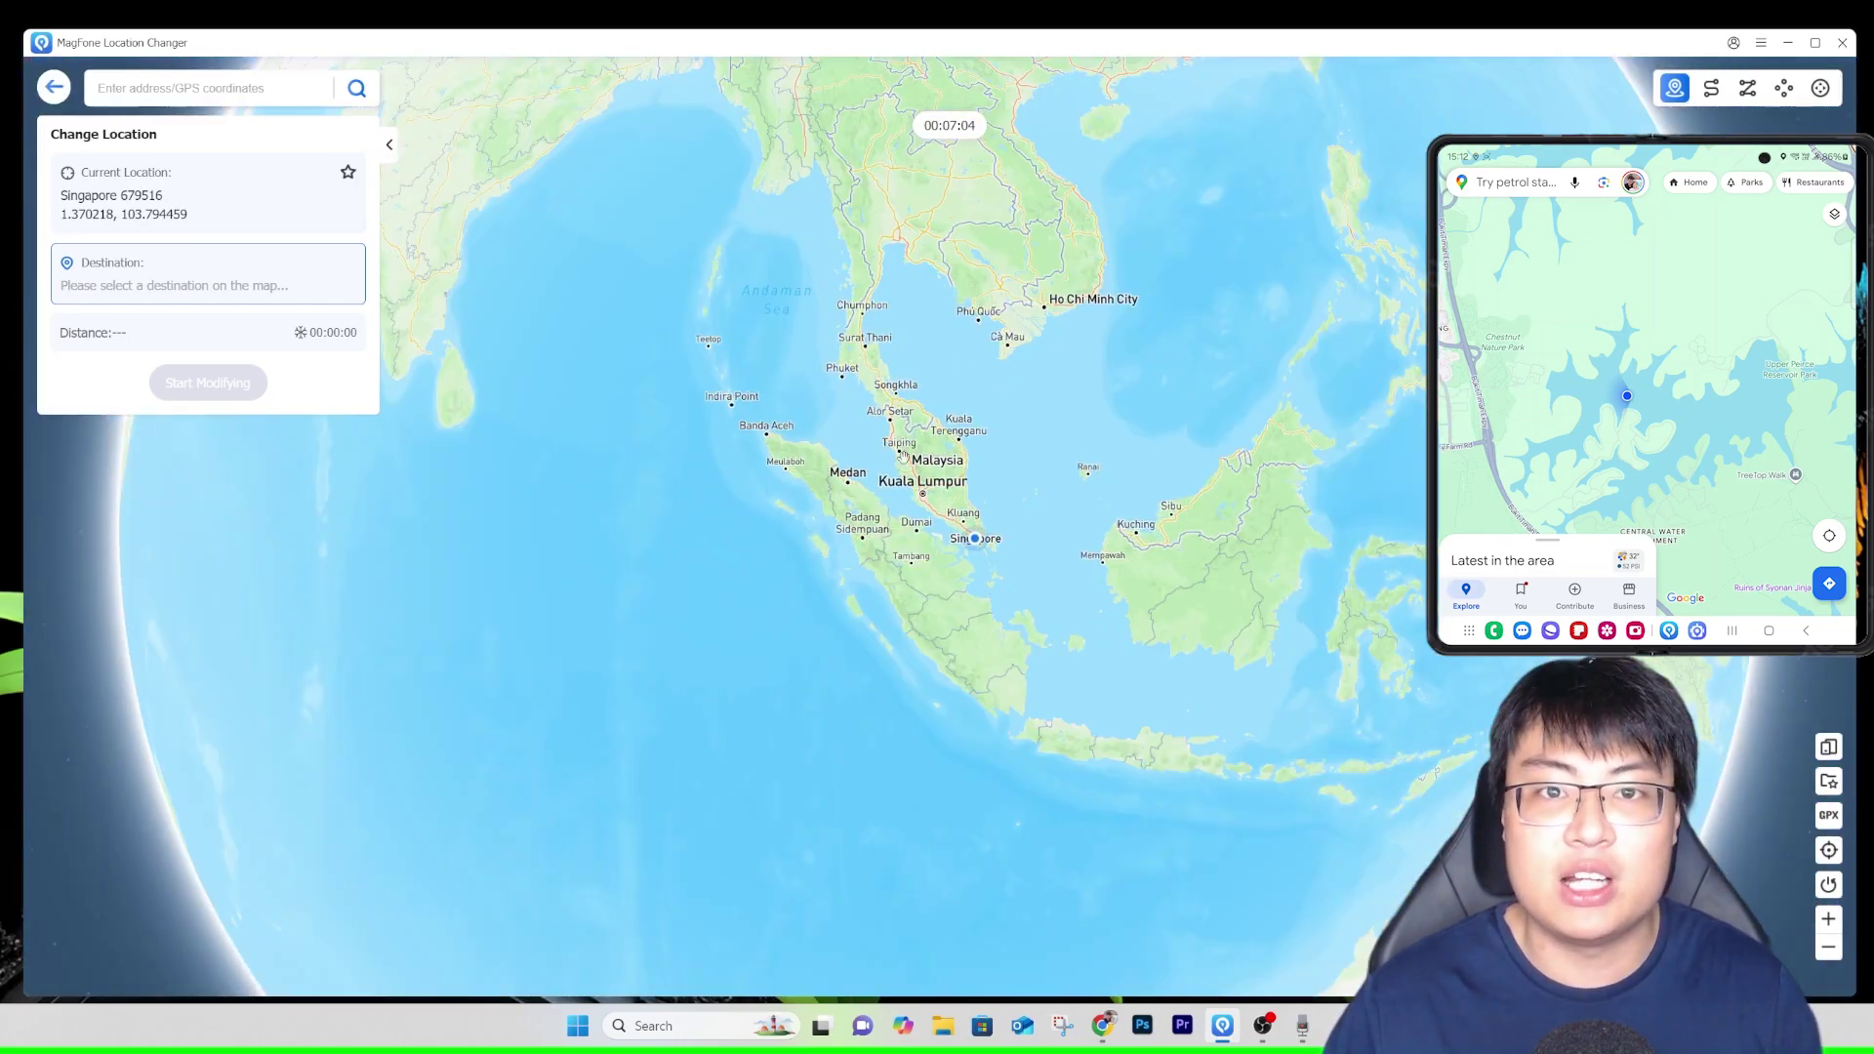
left_click_drag(912, 137, 922, 449)
left_click_drag(781, 0, 1074, 927)
left_click_drag(976, 146, 940, 404)
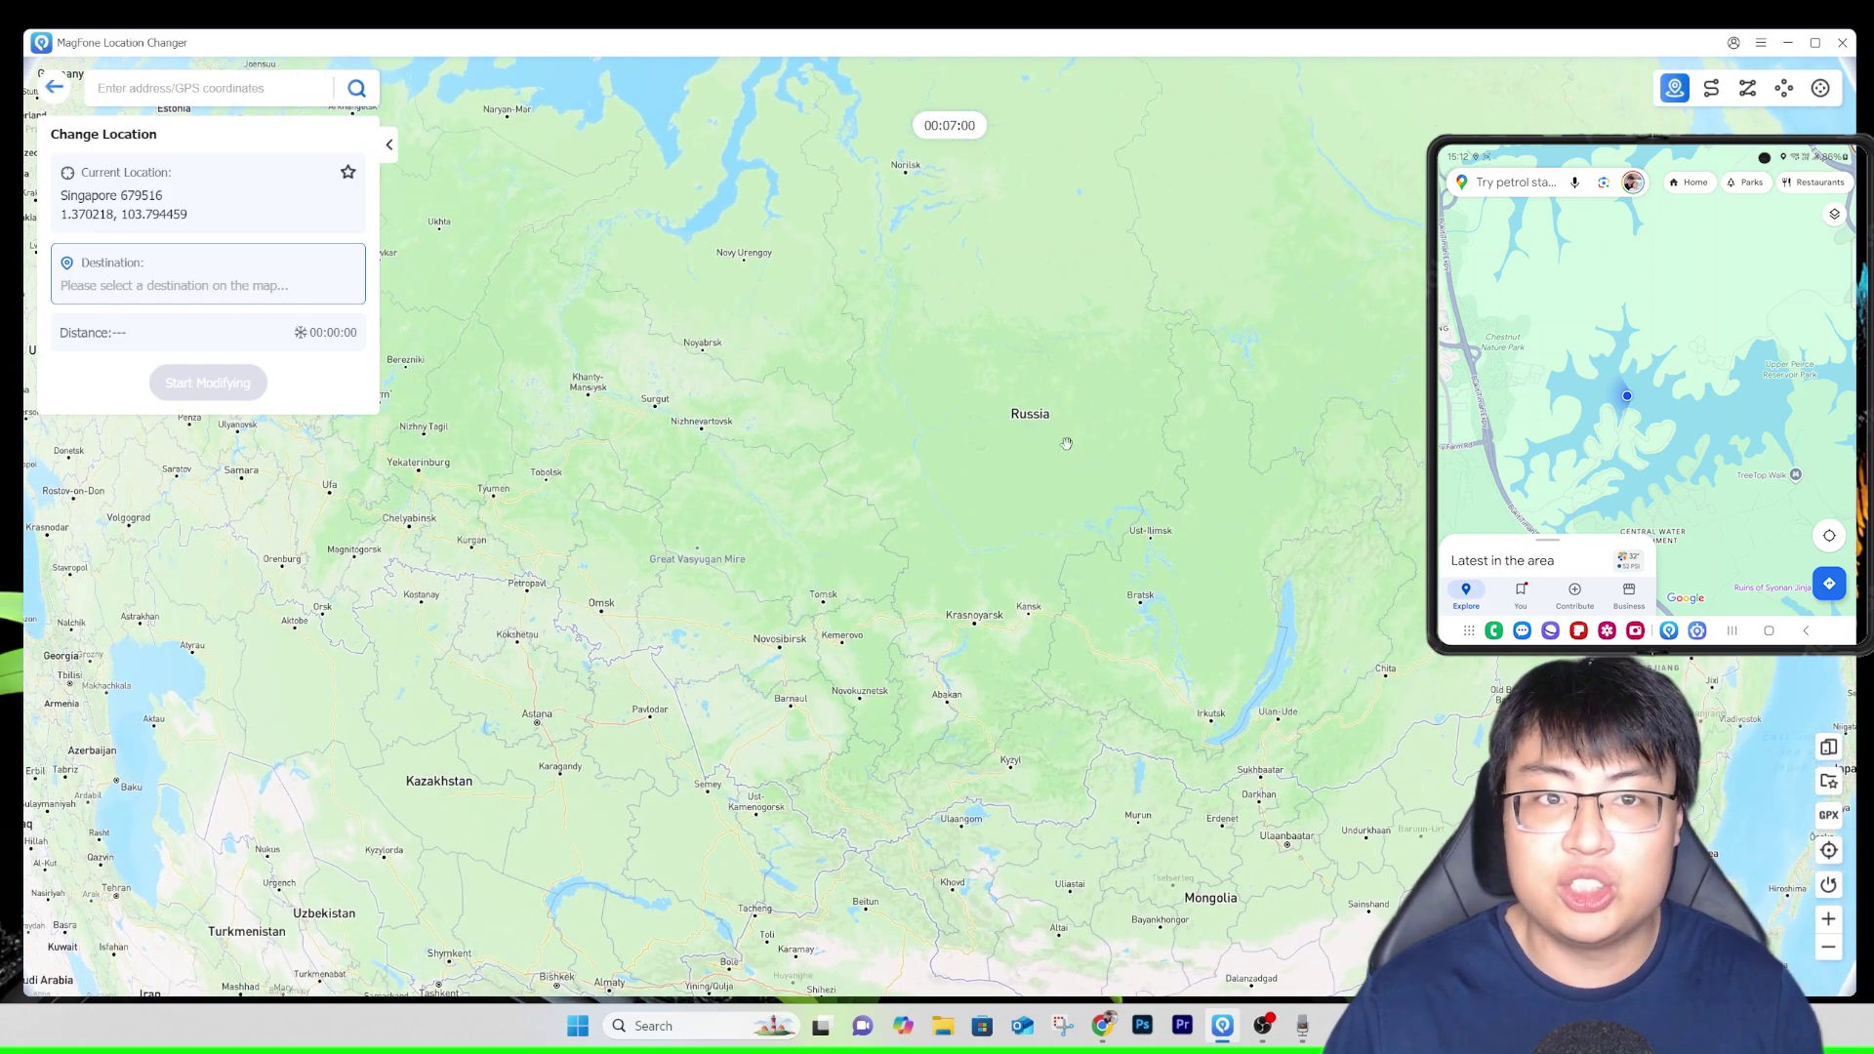
left_click(1026, 418)
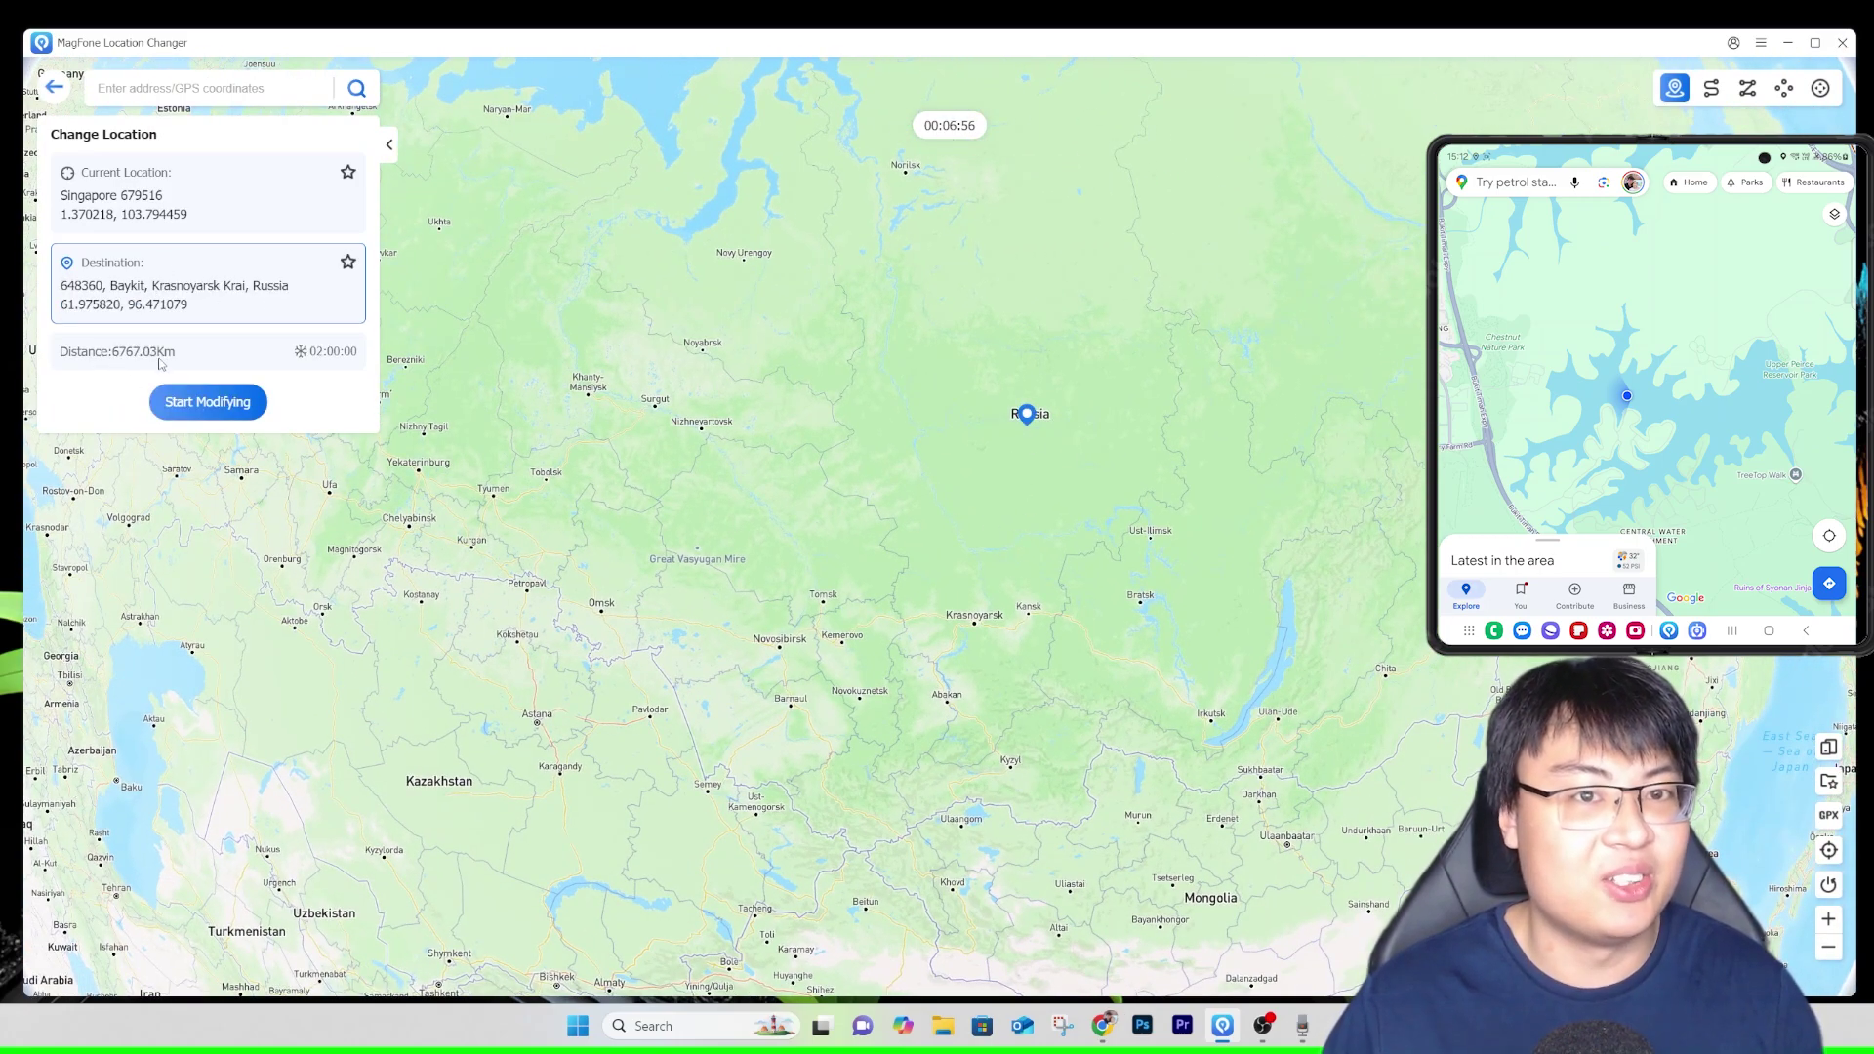
left_click(186, 403)
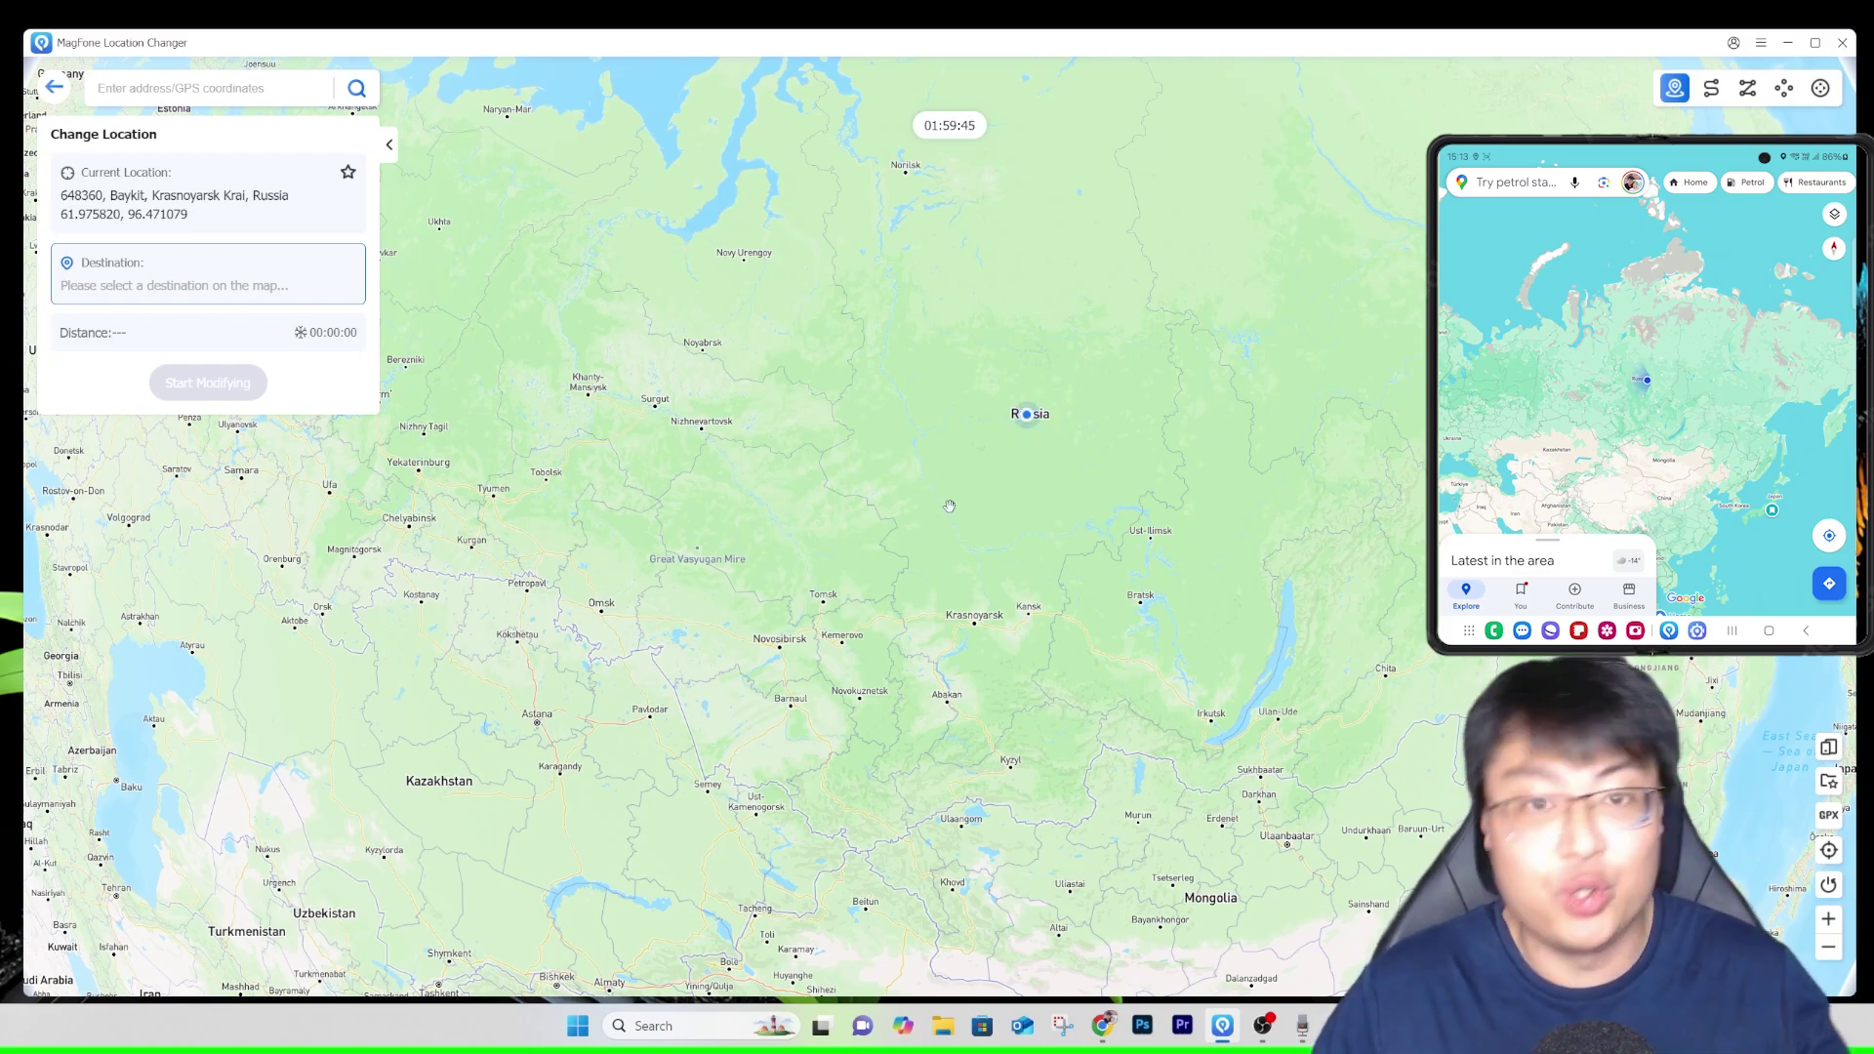
Set the destination at Island Club Road, Central Water Catchment, Singapore, and start modifying.
left_click_drag(1024, 558, 913, 385)
scroll(845, 529, "up", 5)
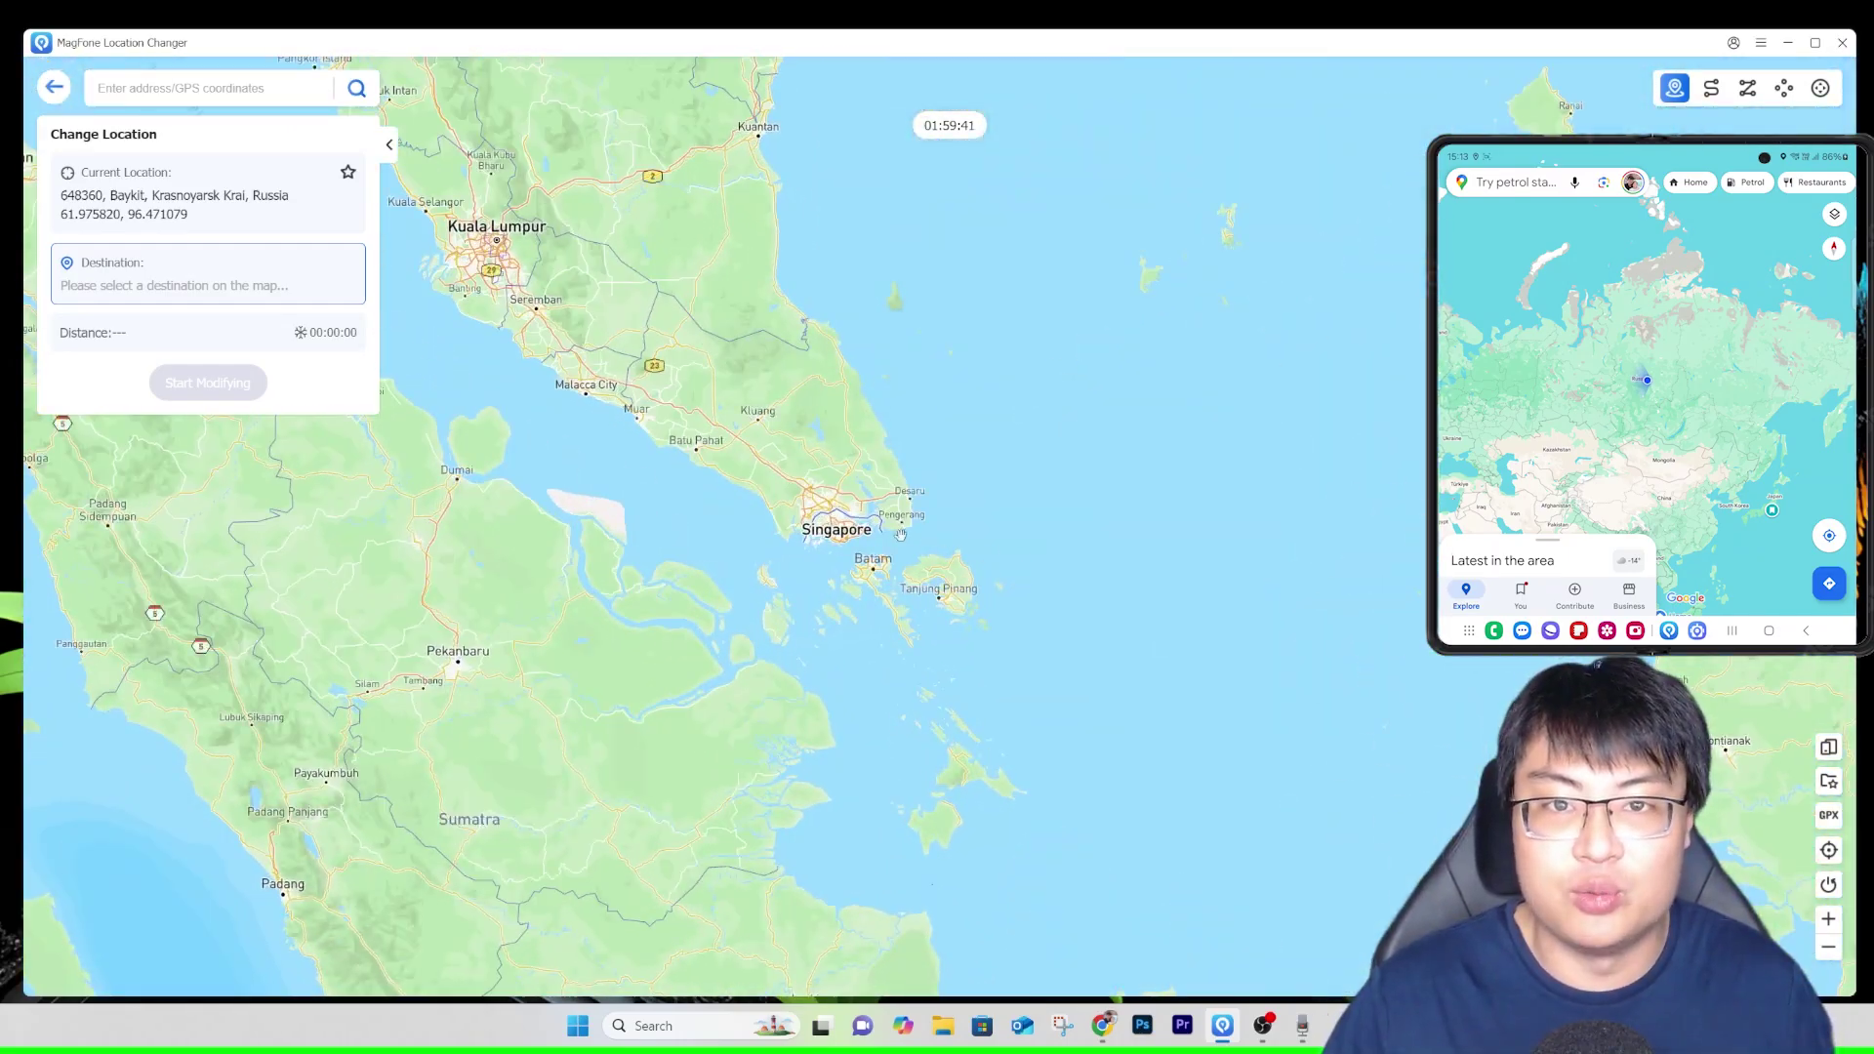
left_click_drag(846, 529, 758, 517)
left_click(770, 520)
left_click(234, 408)
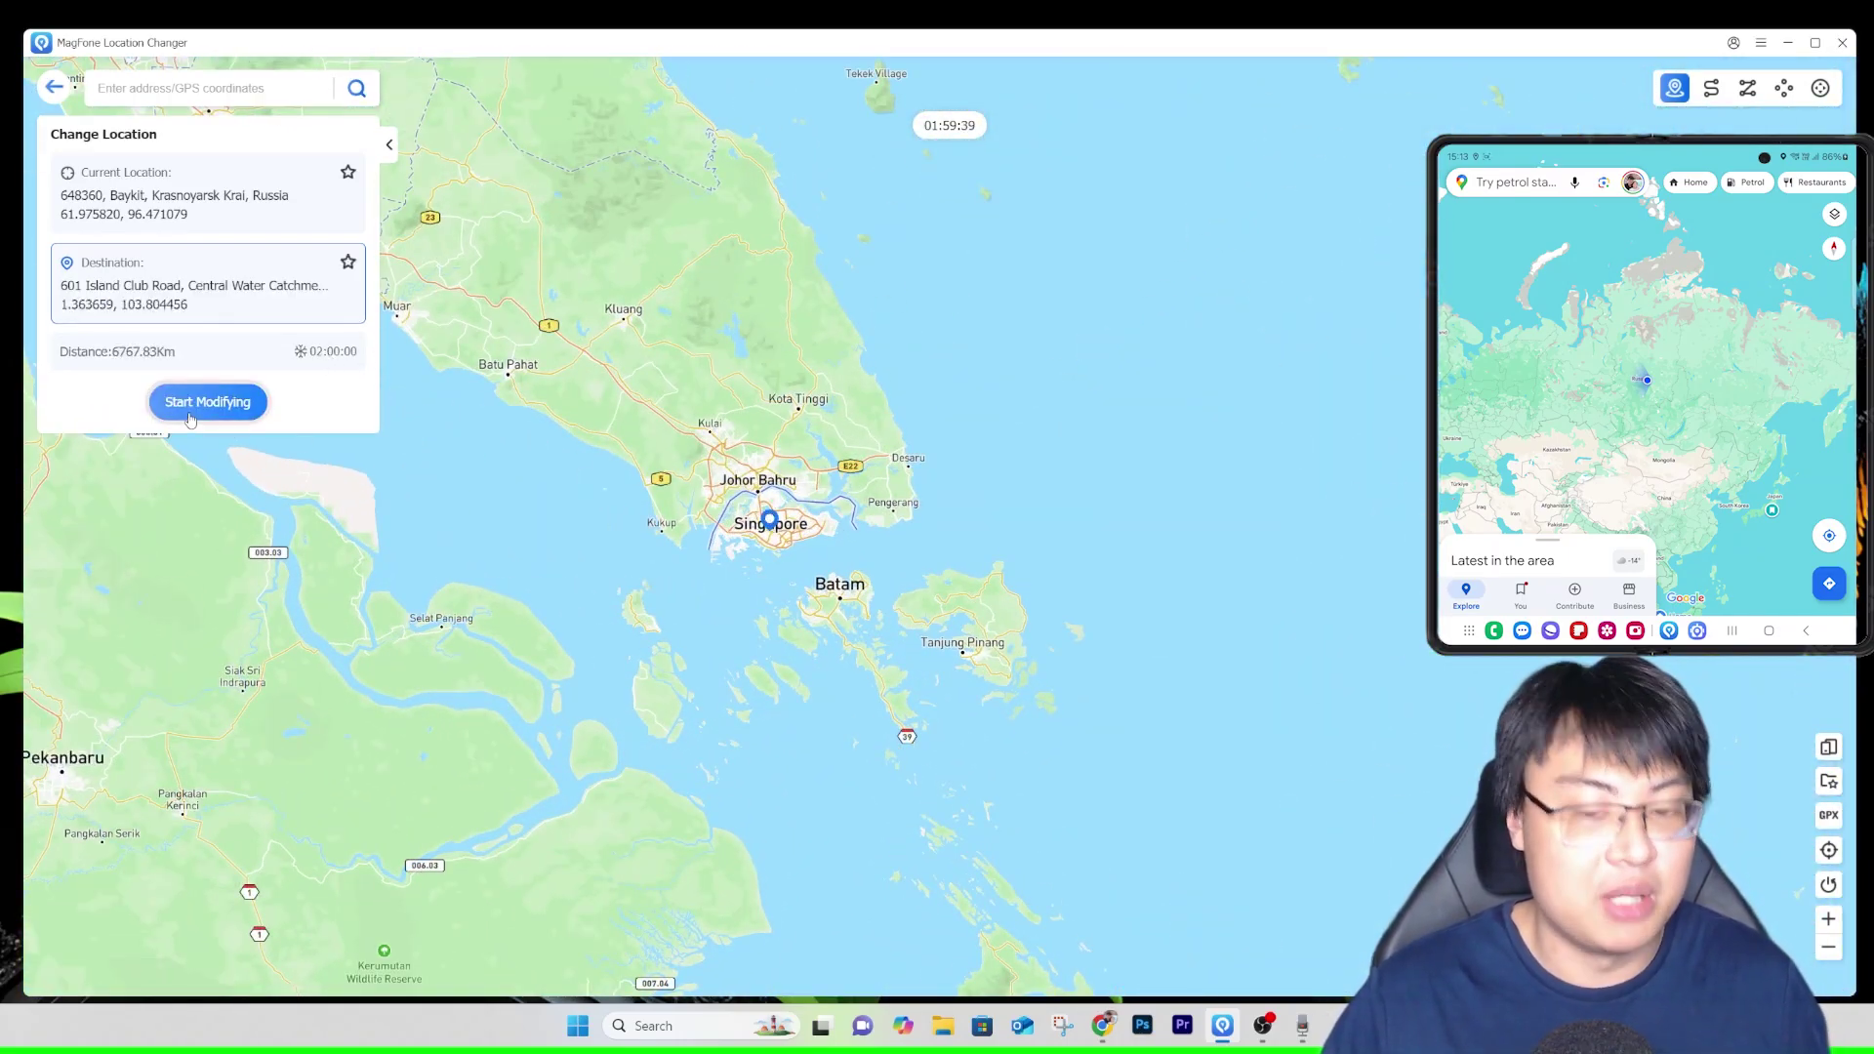